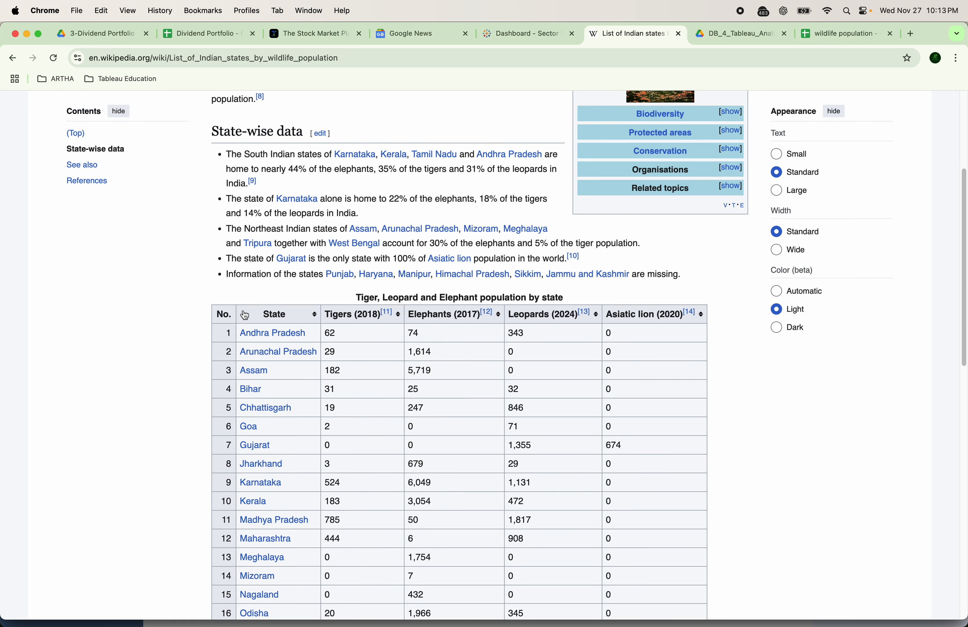
# Copy the URL of Wikipedia's List of Indian states by wildlife population page
pyautogui.click(504, 426)
pyautogui.moveTo(265, 313); pyautogui.dragTo(497, 425)
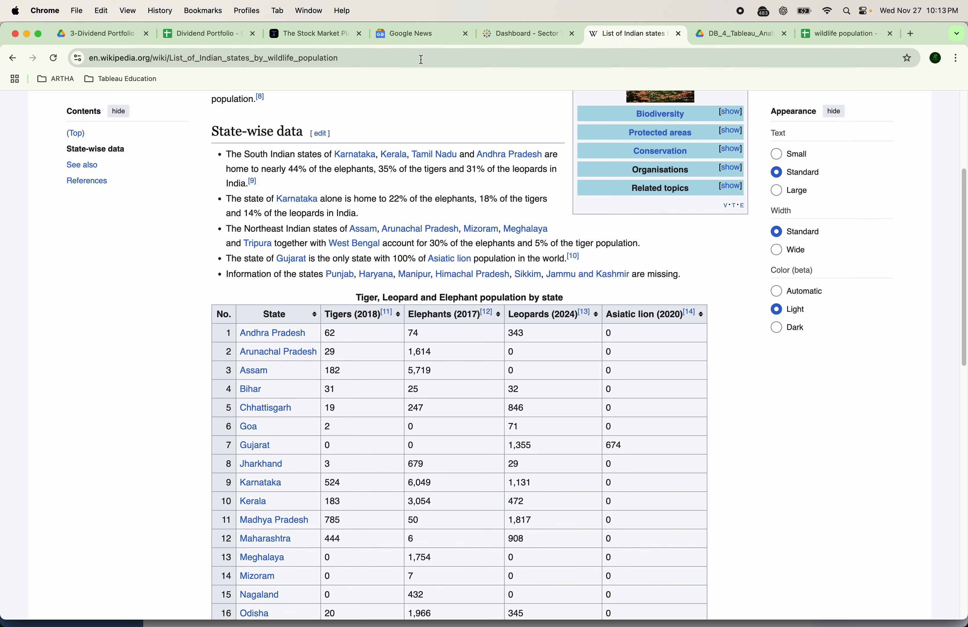
pyautogui.click(421, 59)
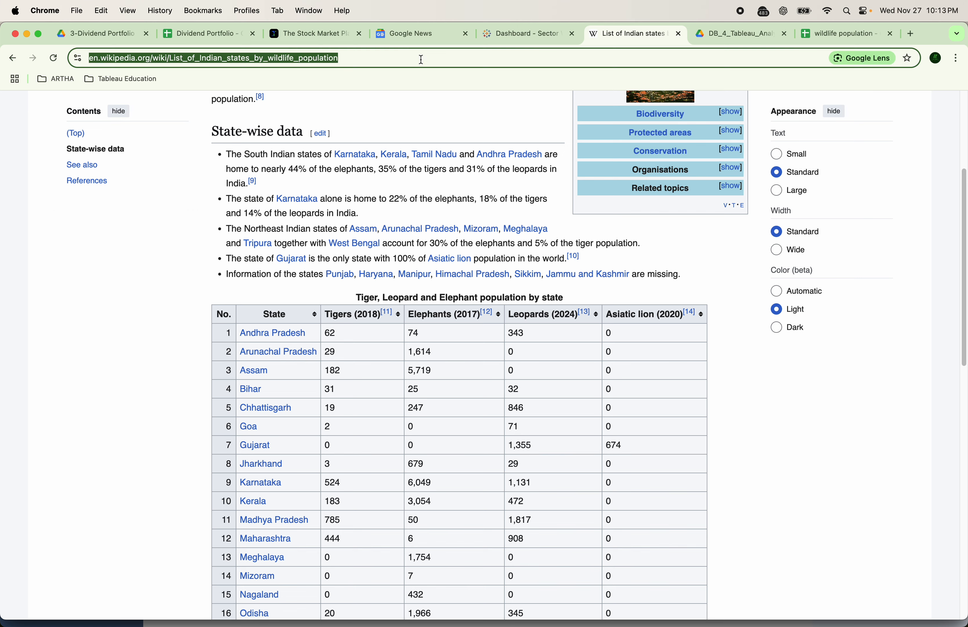
pyautogui.rightClick(329, 57)
pyautogui.click(478, 145)
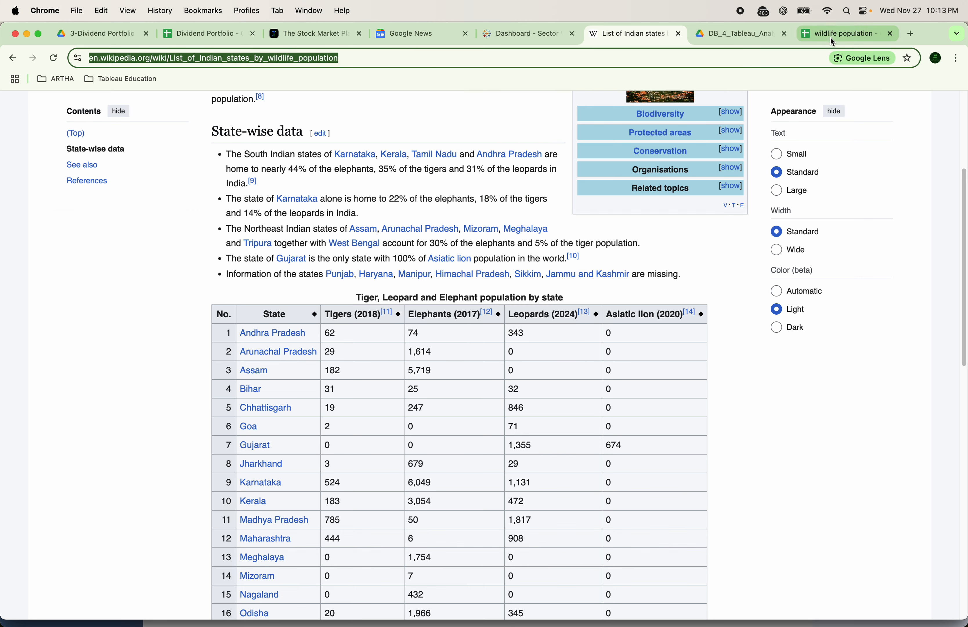
pyautogui.click(826, 34)
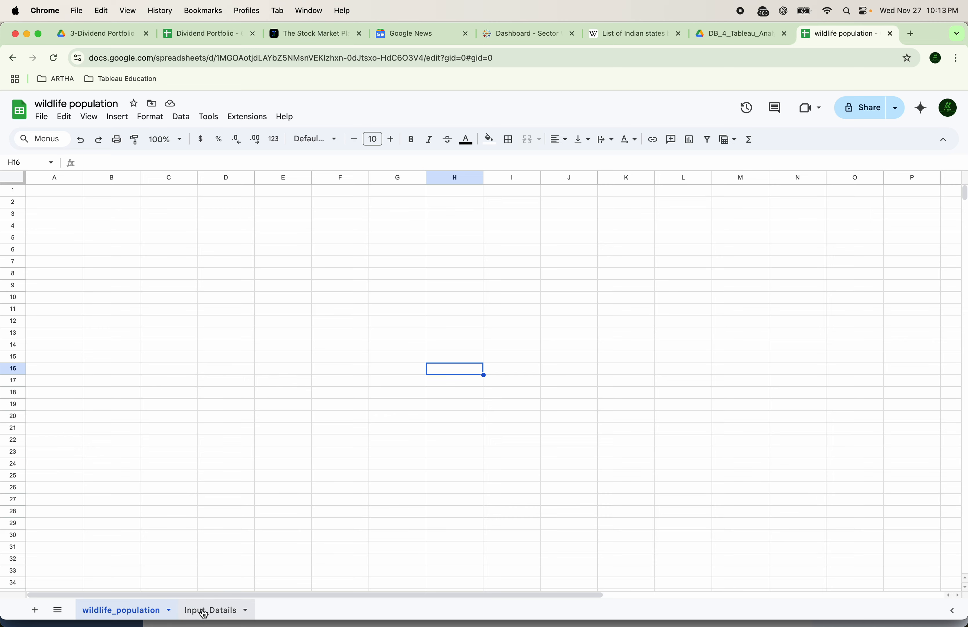
# Paste the Wikipedia page address into cell B4 of the Input_Datails sheet
pyautogui.click(206, 616)
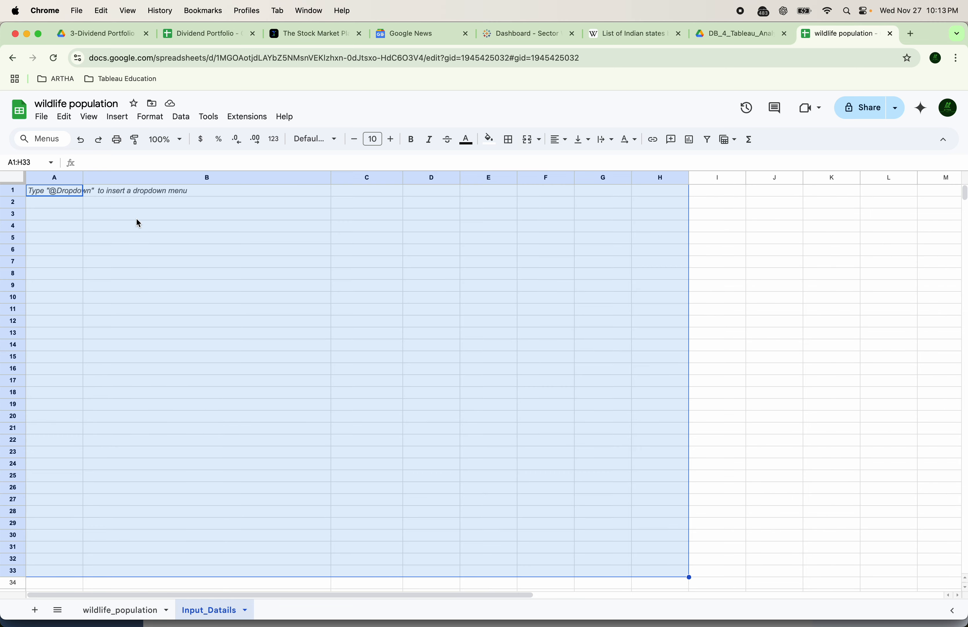
pyautogui.click(138, 226)
pyautogui.press('super+v')
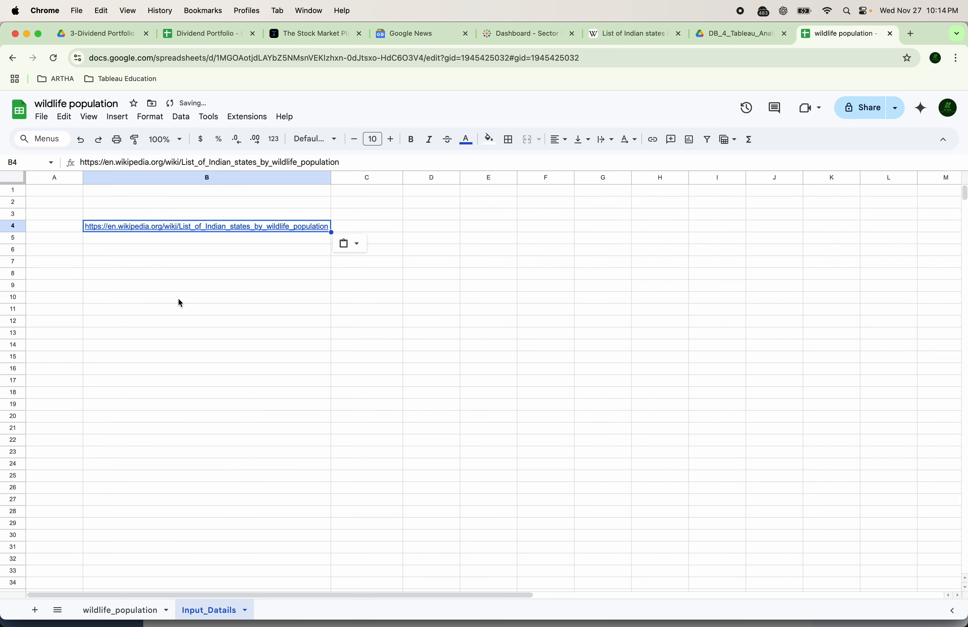
pyautogui.click(355, 262)
pyautogui.write('=')
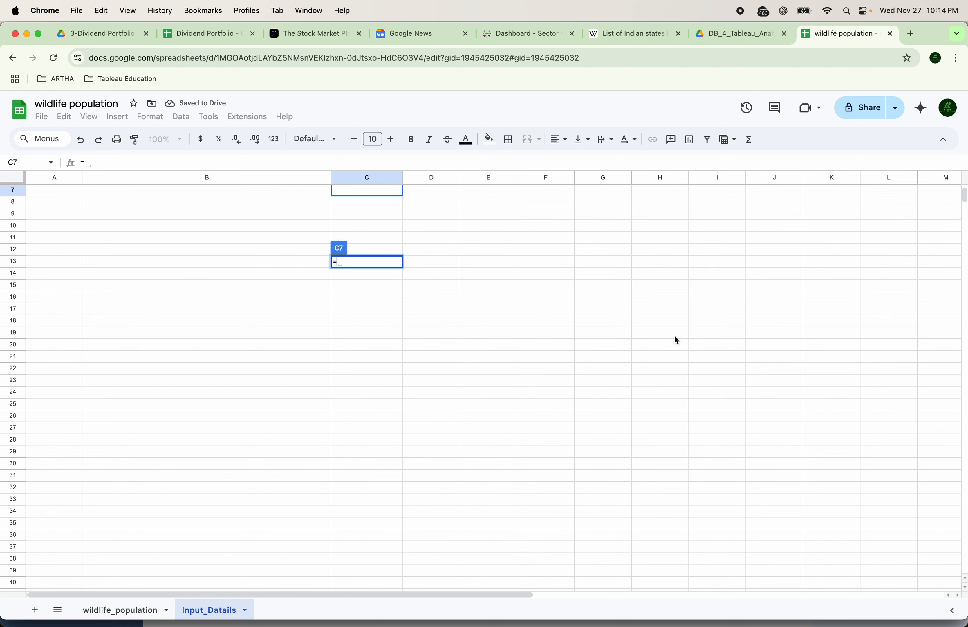
pyautogui.press('Escape')
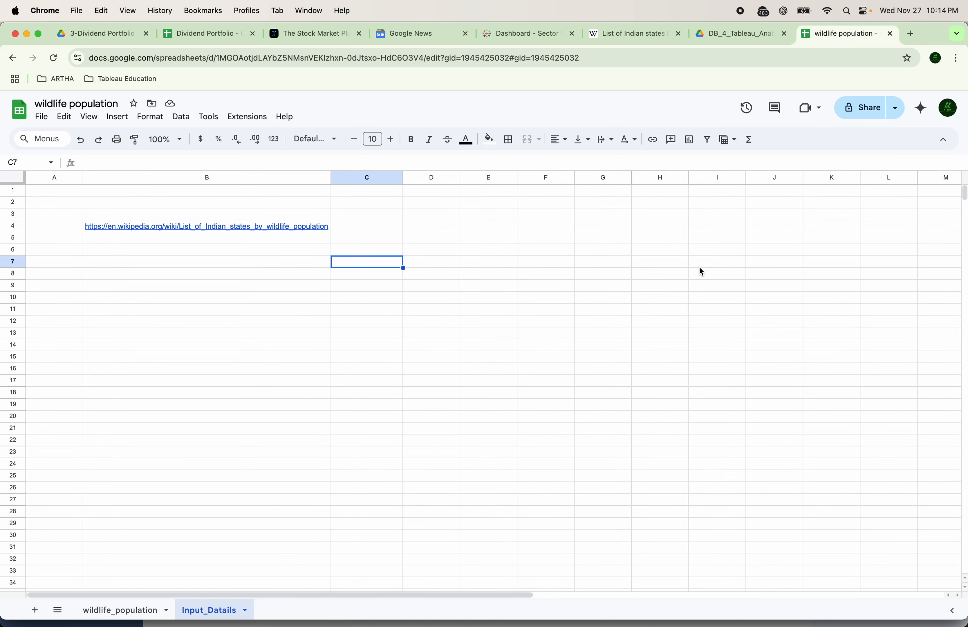
pyautogui.click(275, 312)
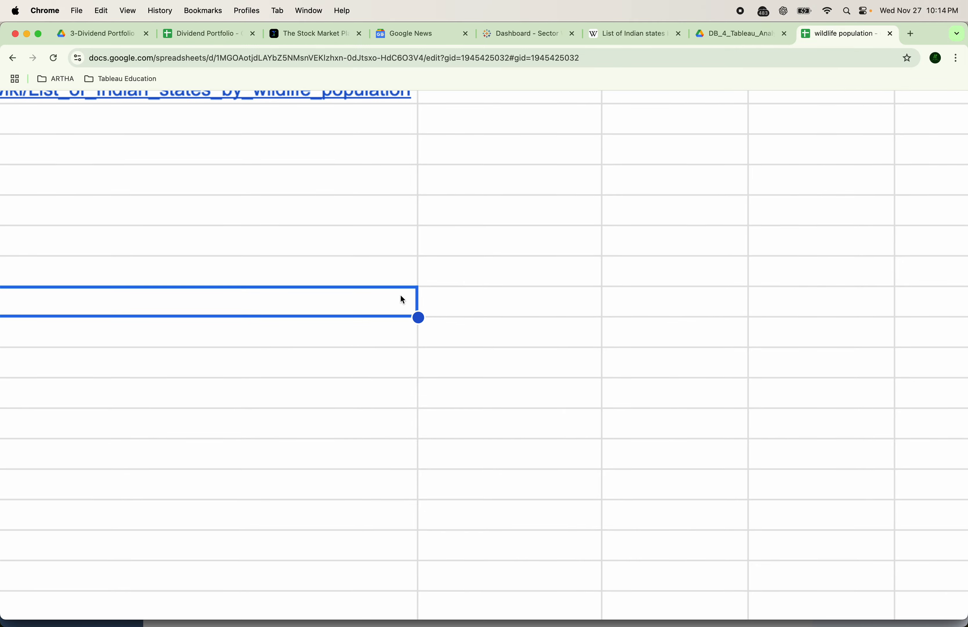
# Enter =IMPORTHTML(B4,"table",1) in cell C5 to import a Wikipedia table
pyautogui.click(486, 472)
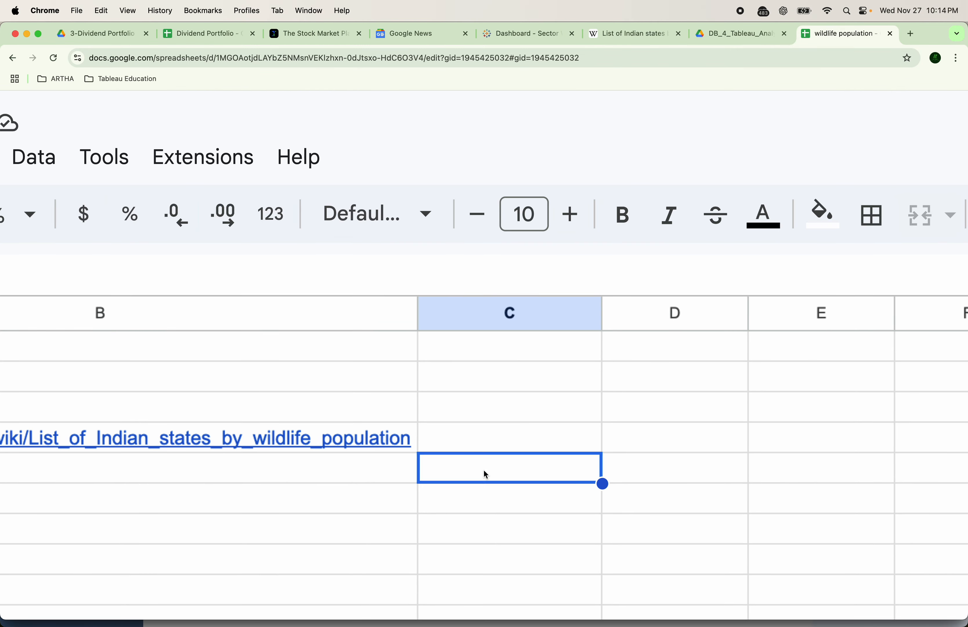
pyautogui.write('=import')
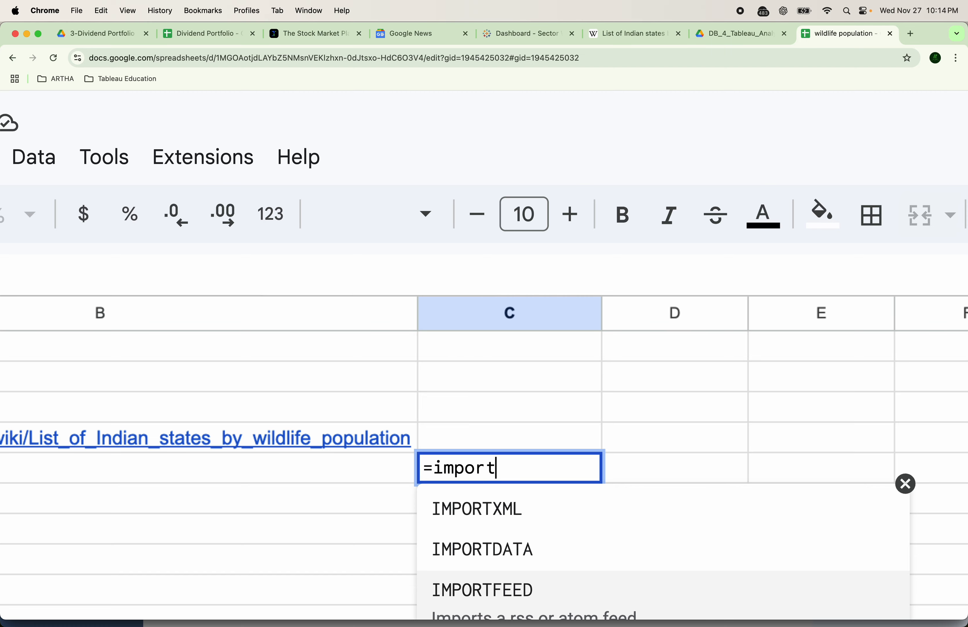
pyautogui.scroll(-3, 400, 475)
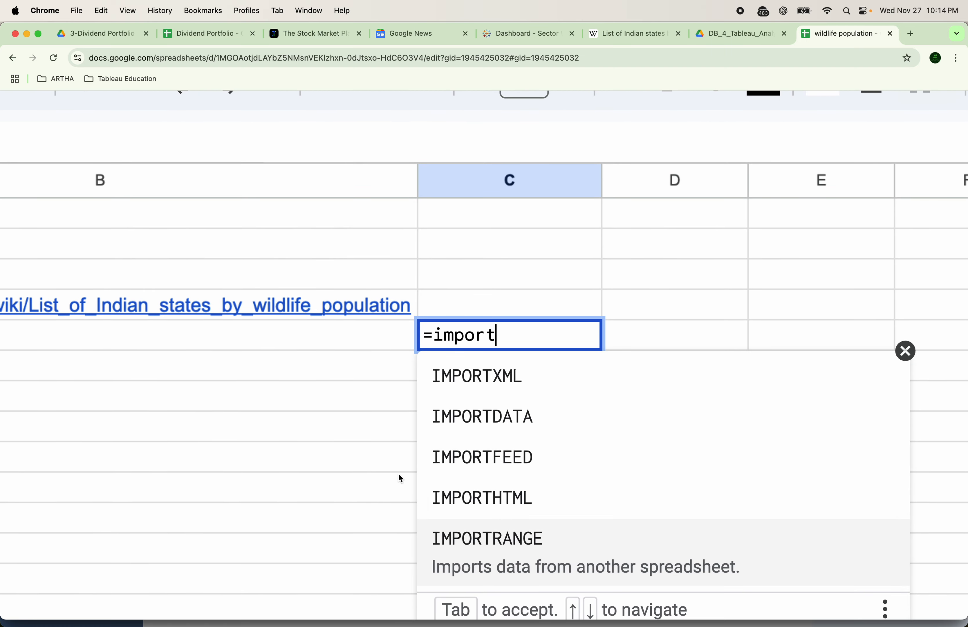
pyautogui.click(488, 525)
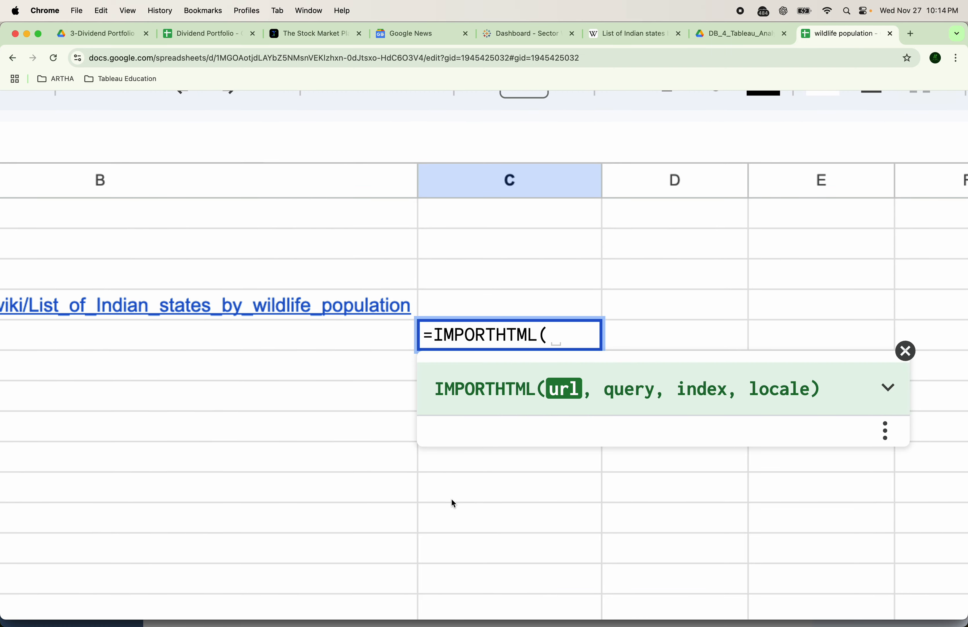
pyautogui.click(265, 312)
pyautogui.write(',')
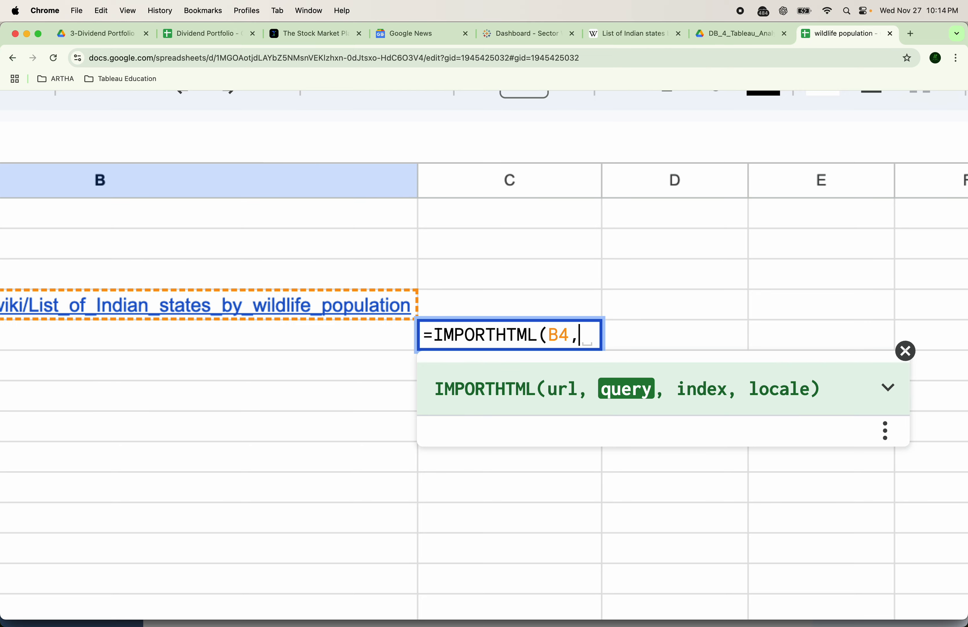
pyautogui.write('"tab')
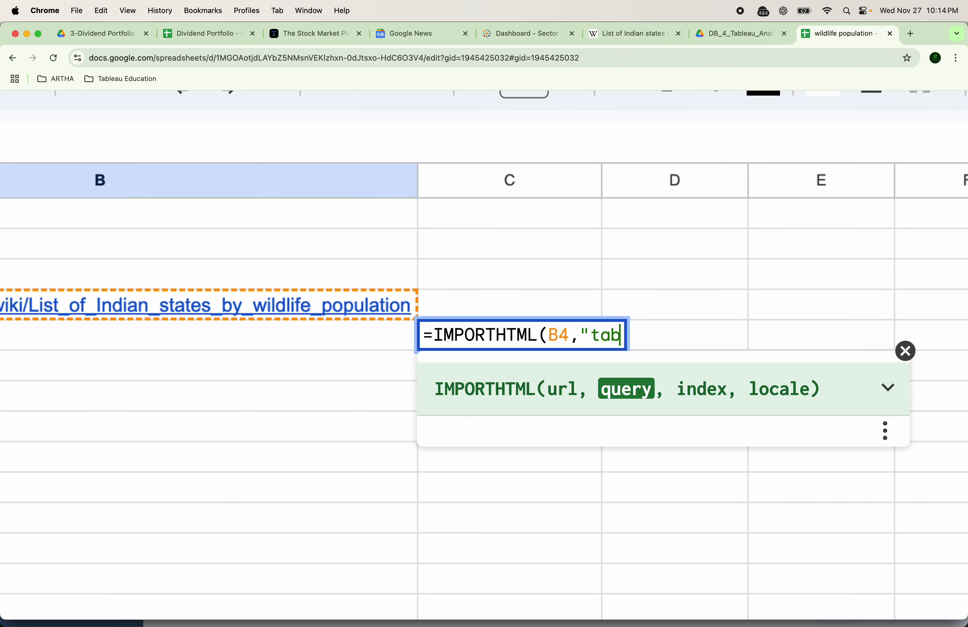
pyautogui.write('le",')
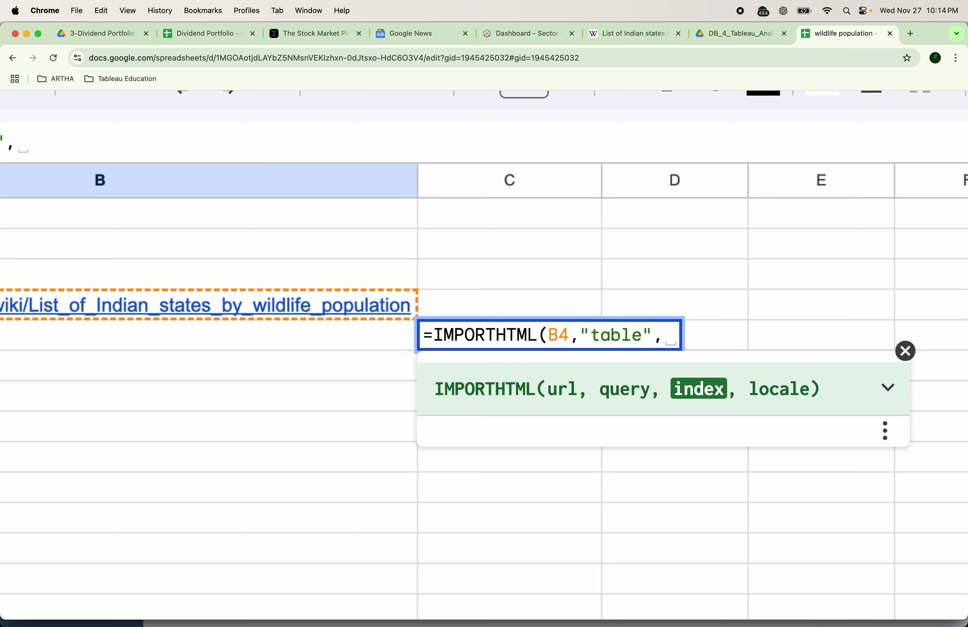
pyautogui.write('1')
pyautogui.press('BackSpace')
pyautogui.write('2')
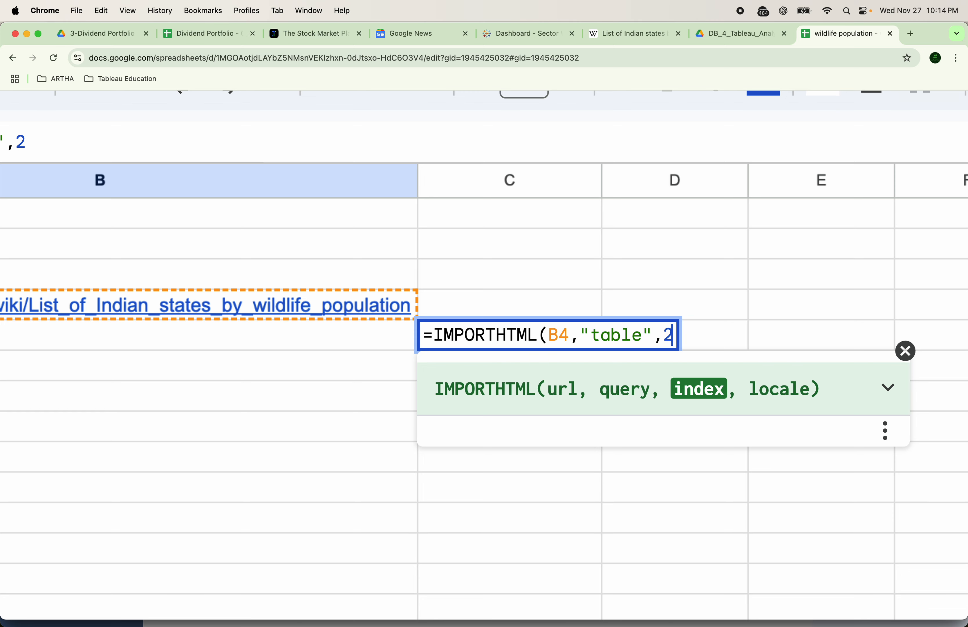
pyautogui.press('BackSpace')
pyautogui.write('3')
pyautogui.press('BackSpace')
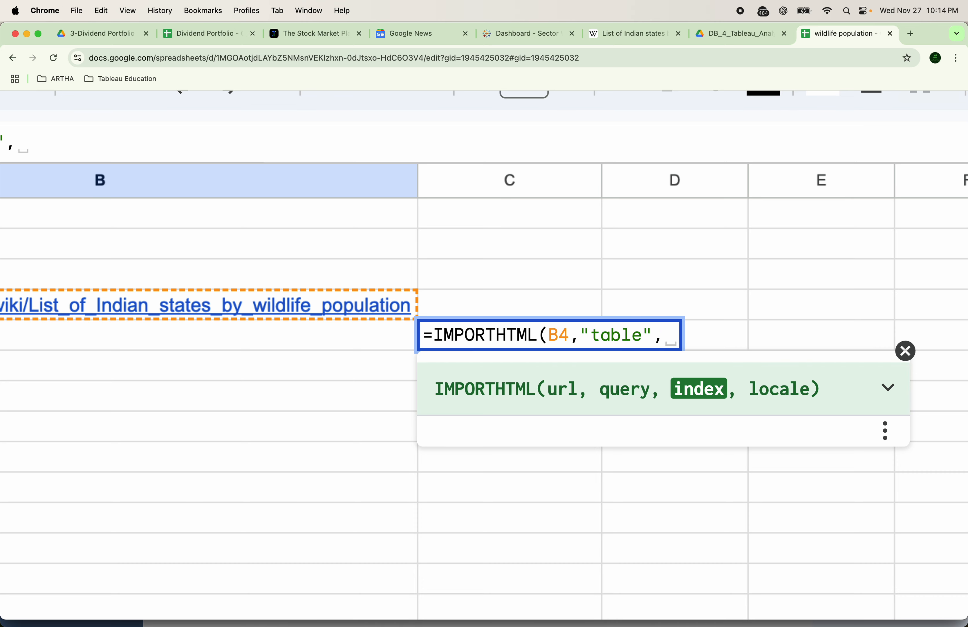
pyautogui.write('1')
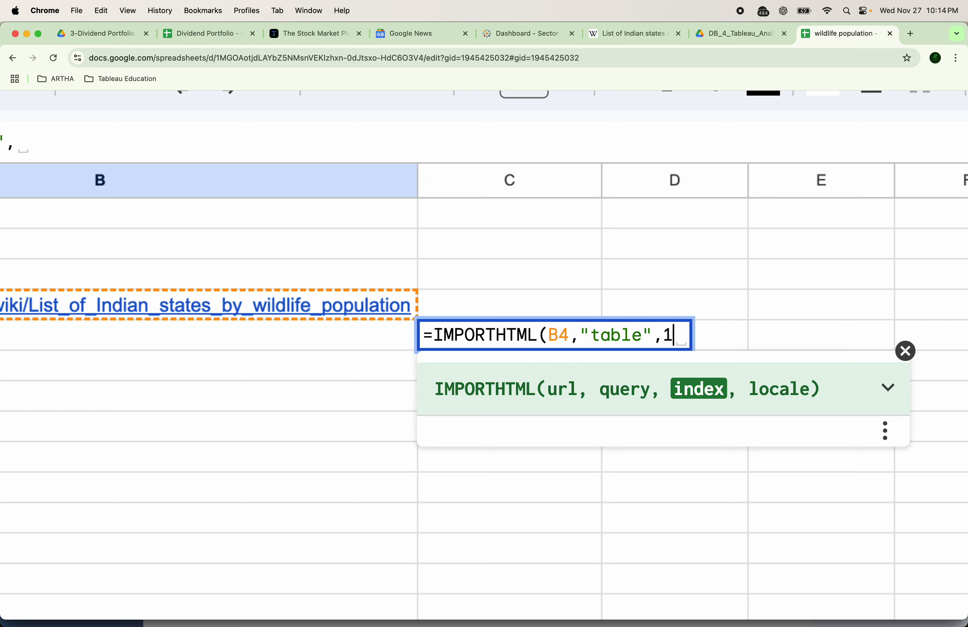
pyautogui.press('Return')
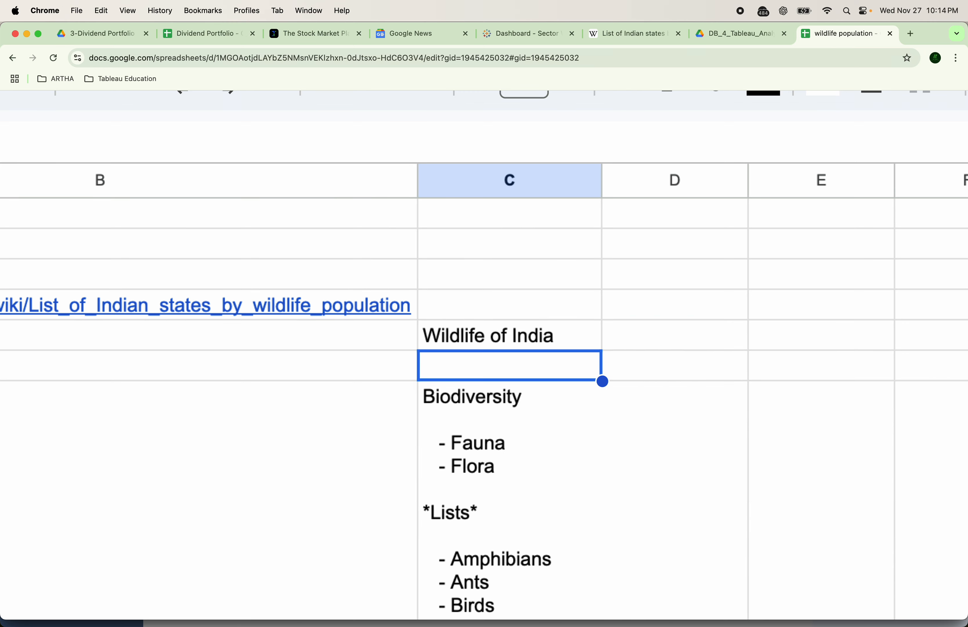
# Change the IMPORTHTML table index to 2 to pull the state wildlife-count table
pyautogui.press('Up')
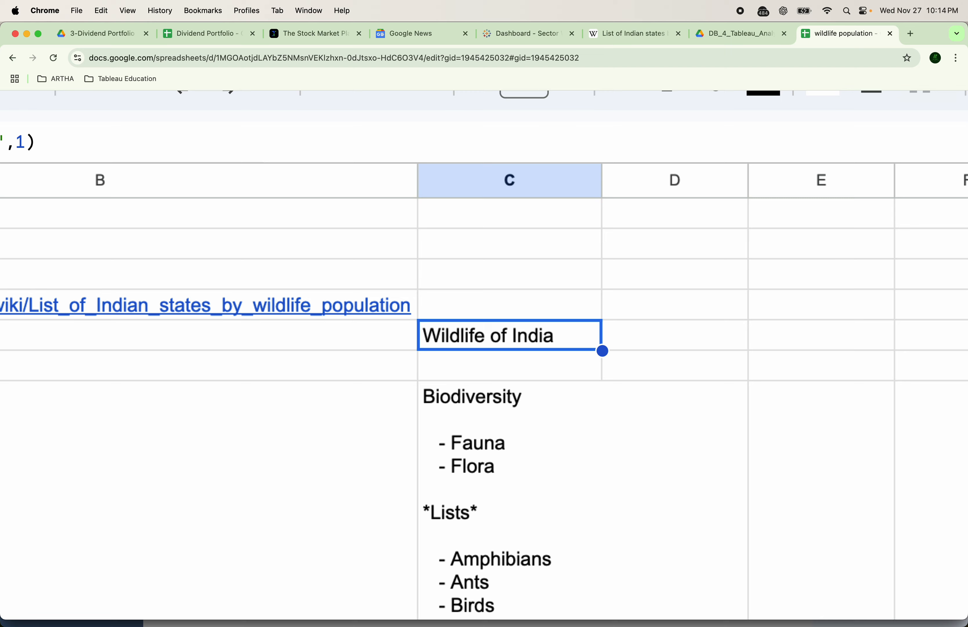
pyautogui.doubleClick(472, 335)
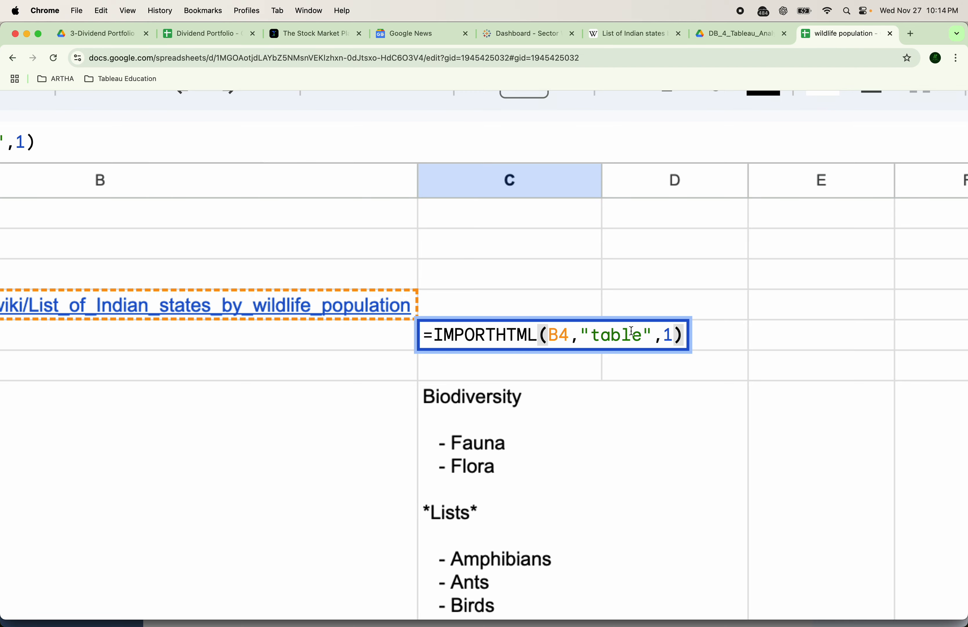
pyautogui.click(669, 329)
pyautogui.press('BackSpace')
pyautogui.write('2')
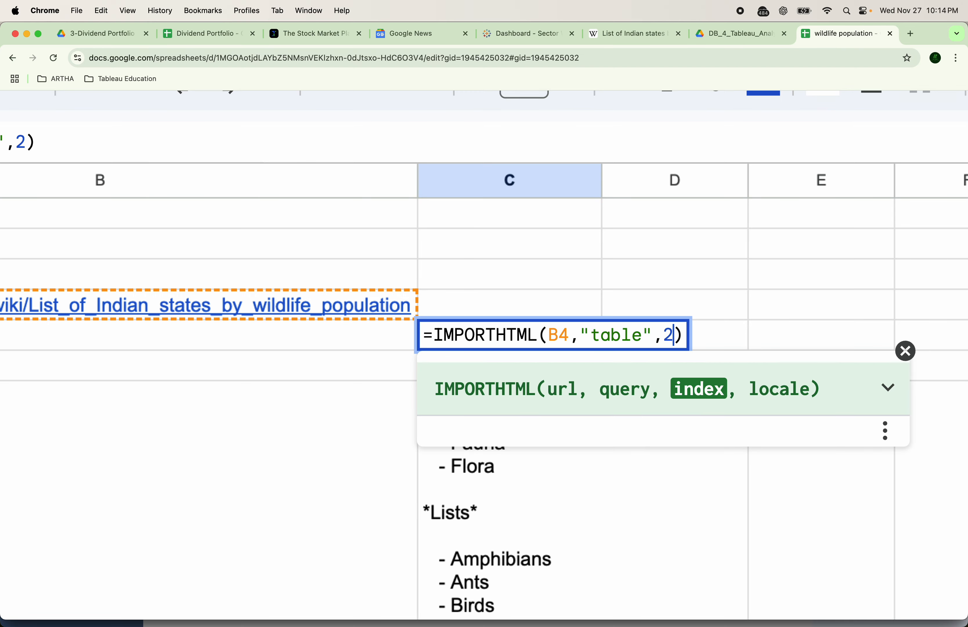
pyautogui.press('Return')
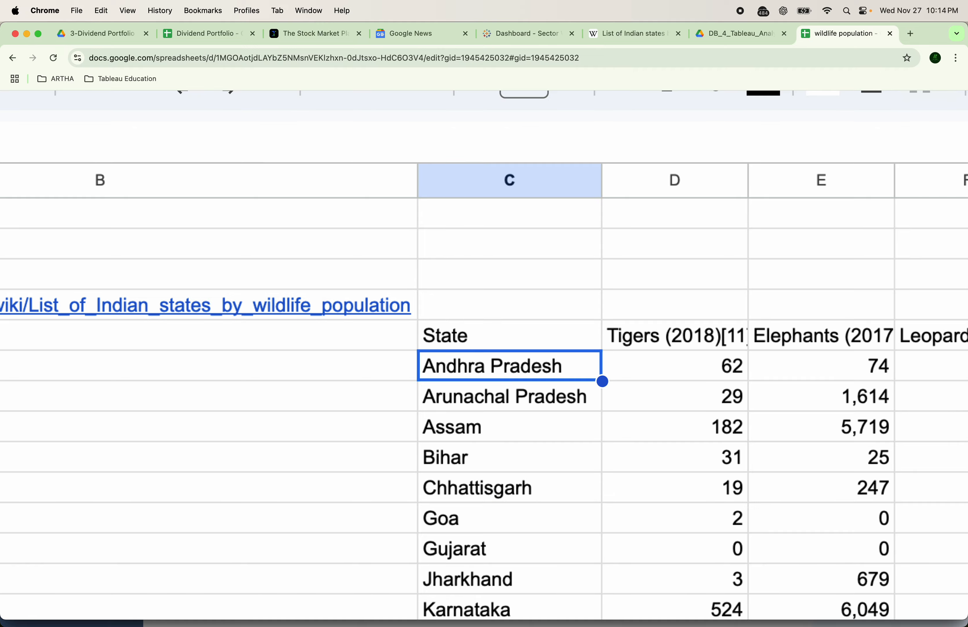
pyautogui.scroll(-10, 528, 515)
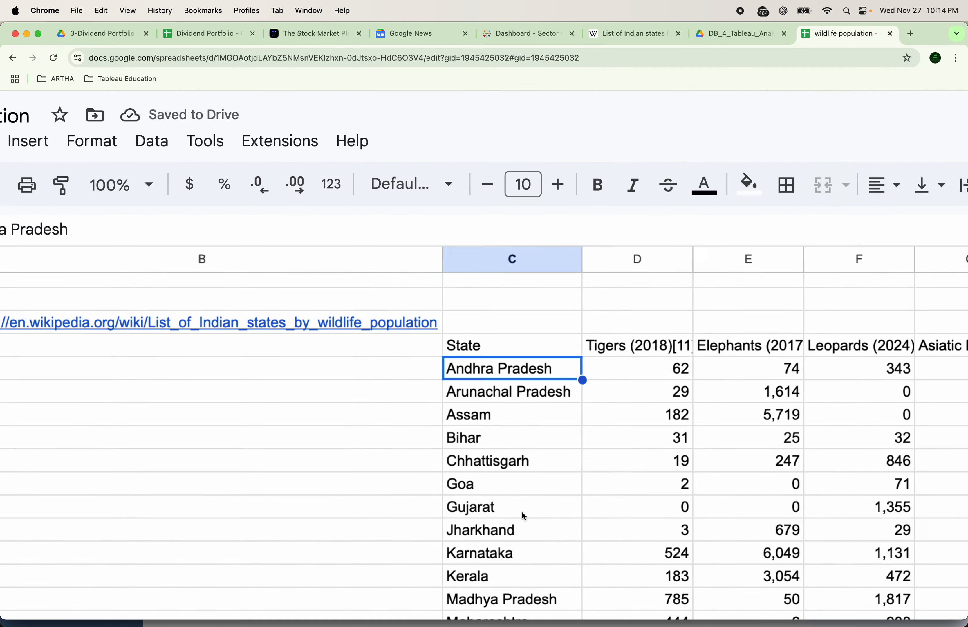
pyautogui.scroll(2, 533, 442)
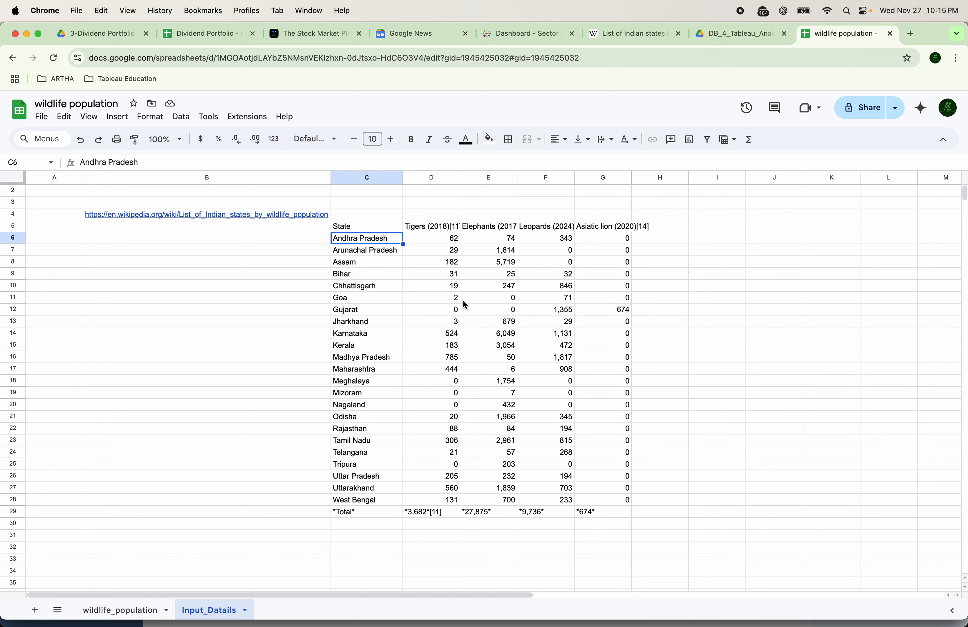
# Check the Andhra Pradesh tiger figure 62 on Wikipedia, then select the address text in B4
pyautogui.click(658, 34)
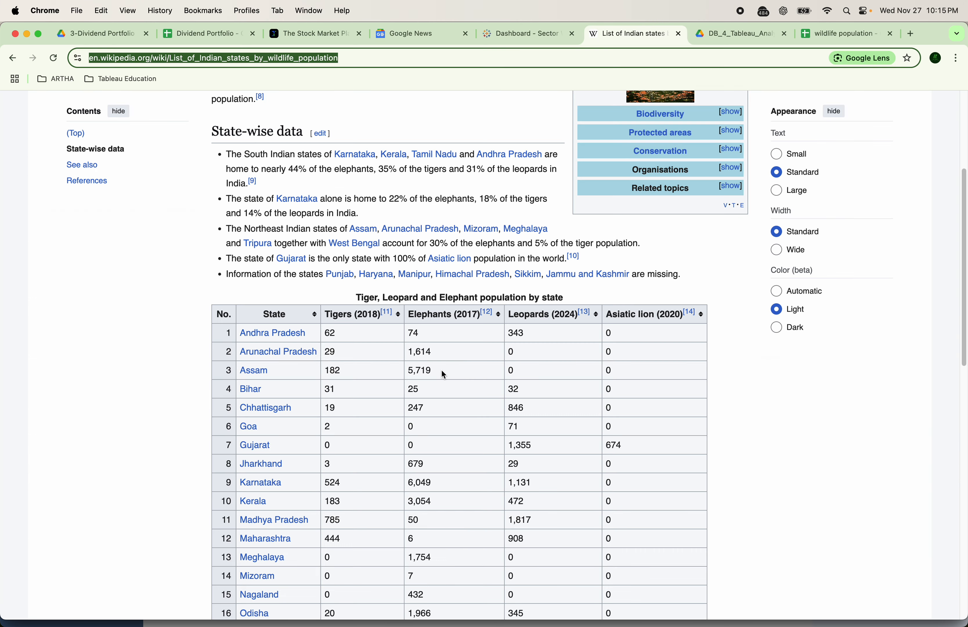
pyautogui.doubleClick(330, 333)
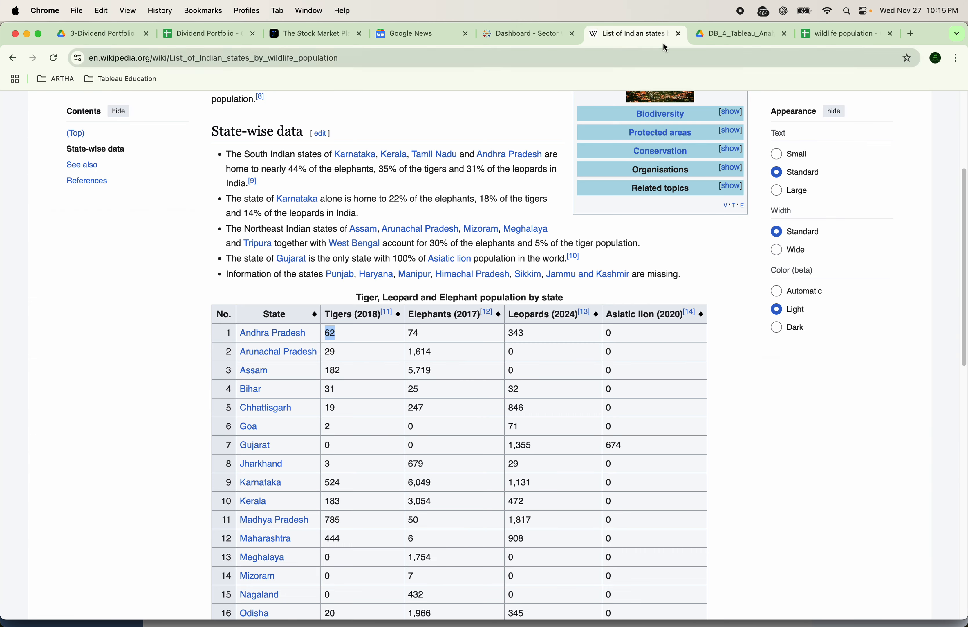
pyautogui.click(840, 34)
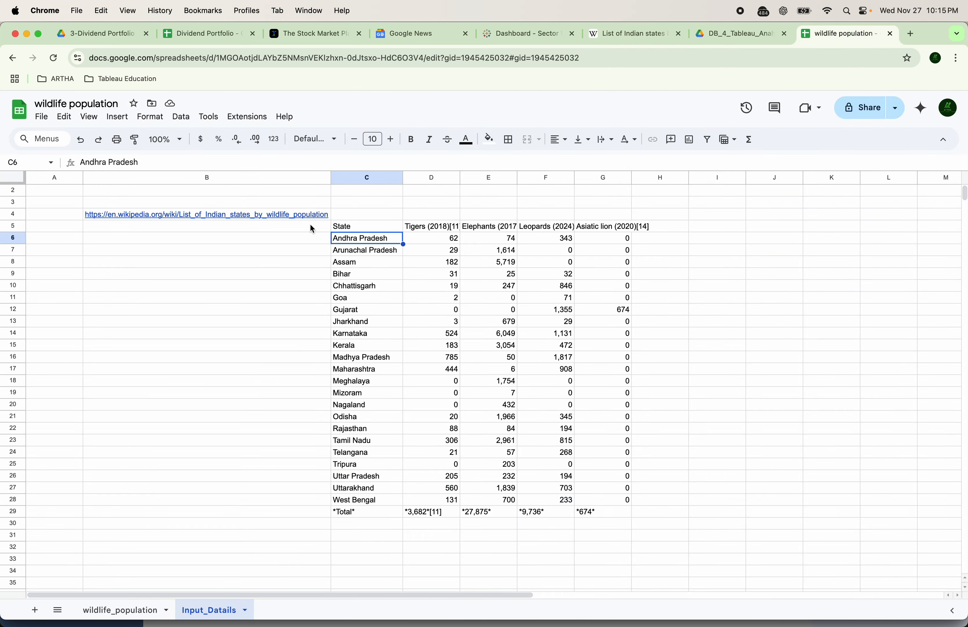
pyautogui.click(325, 215)
pyautogui.moveTo(353, 163); pyautogui.dragTo(44, 159)
pyautogui.press('super+c')
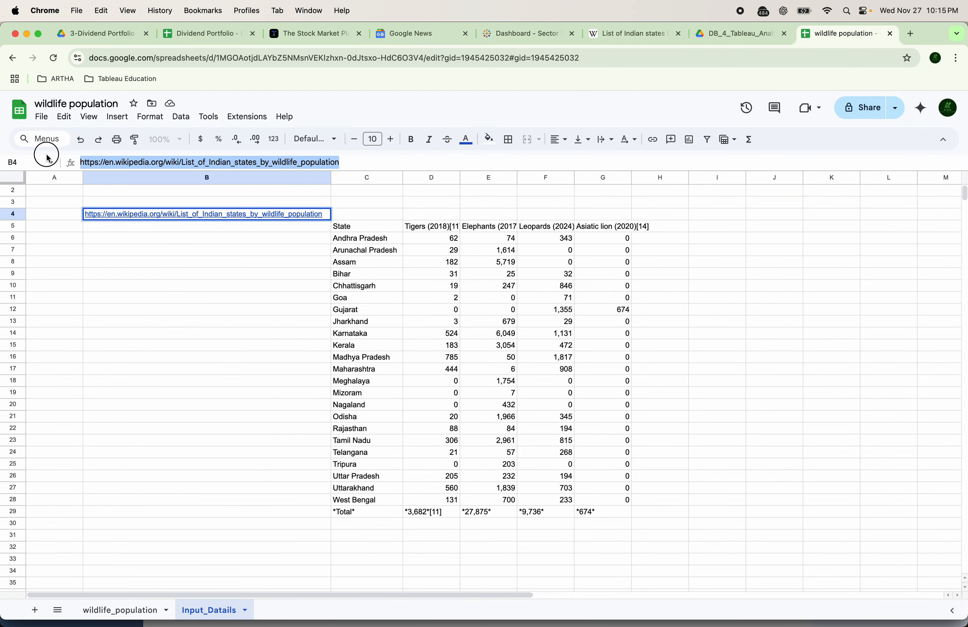
# Replace the B4 reference in the C5 IMPORTHTML formula with the quoted Wikipedia URL
pyautogui.click(371, 227)
pyautogui.click(132, 162)
pyautogui.press('BackSpace')
pyautogui.press('BackSpace')
pyautogui.press('super+v')
pyautogui.press('Return')
pyautogui.press('Up')
pyautogui.click(129, 163)
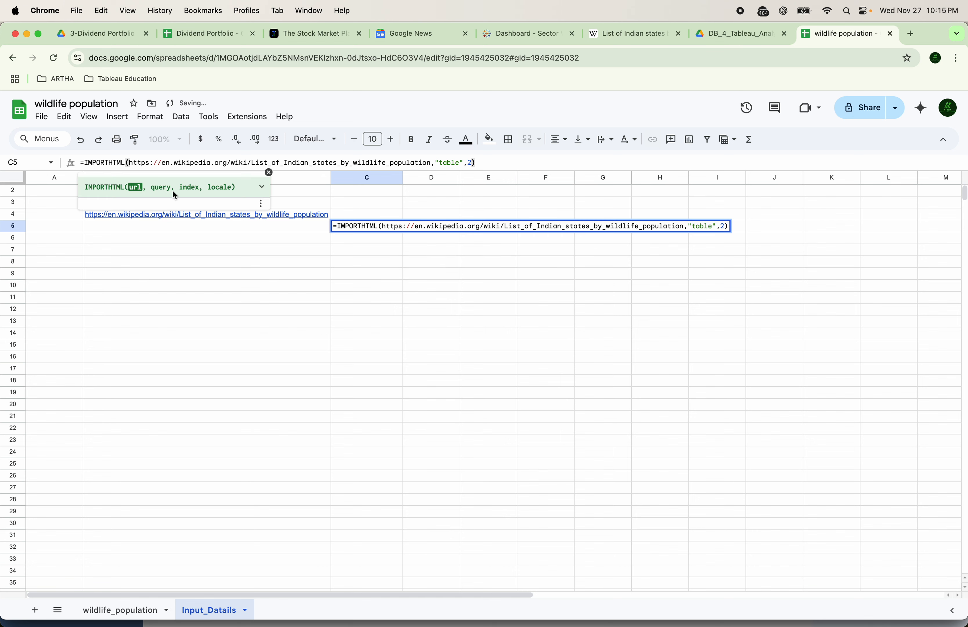
pyautogui.write('"')
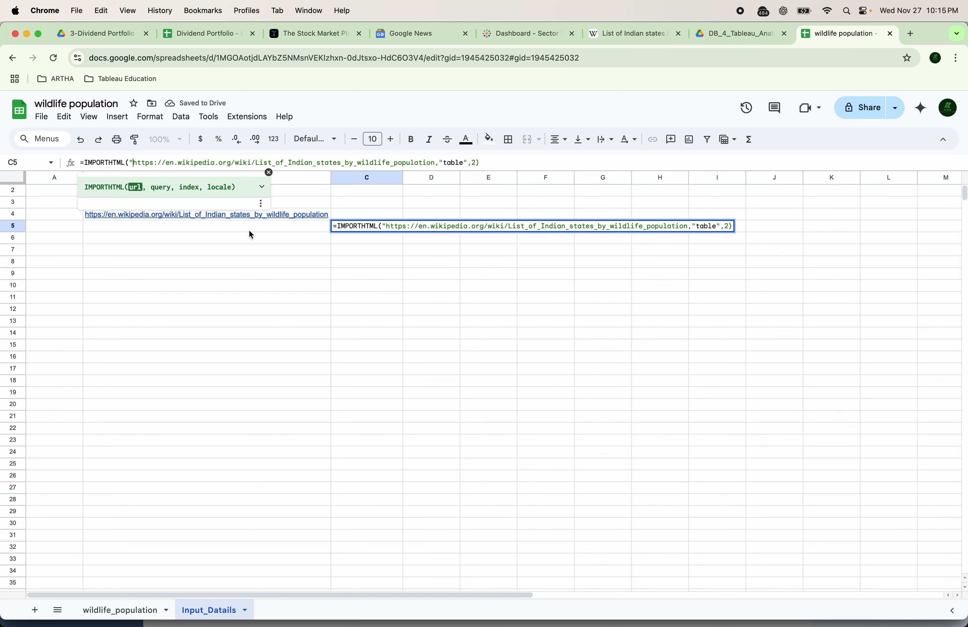
pyautogui.click(434, 162)
pyautogui.write('"')
pyautogui.press('Return')
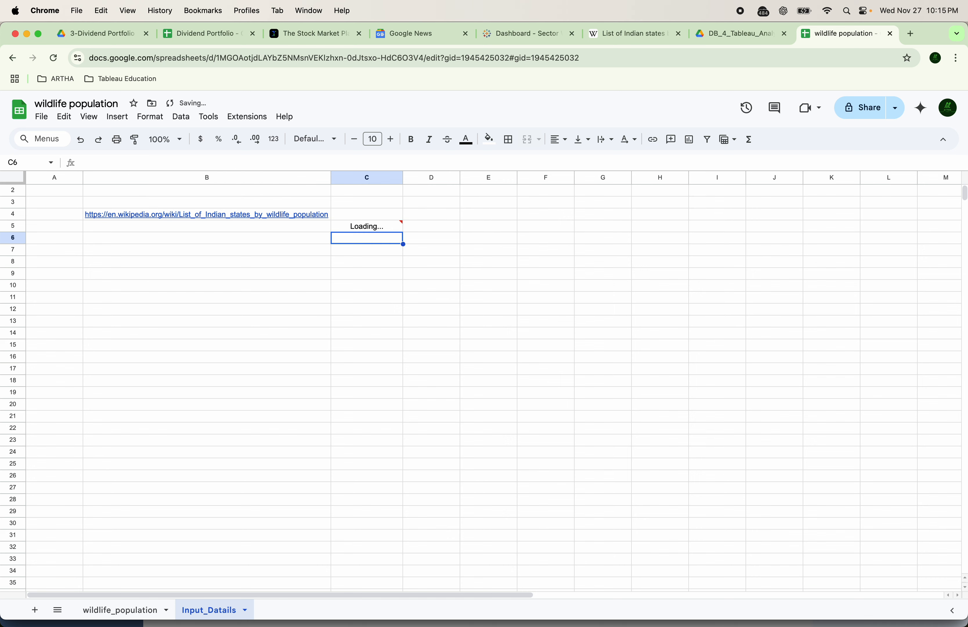
# Copy the complete IMPORTHTML formula text from cell C5
pyautogui.press('Up')
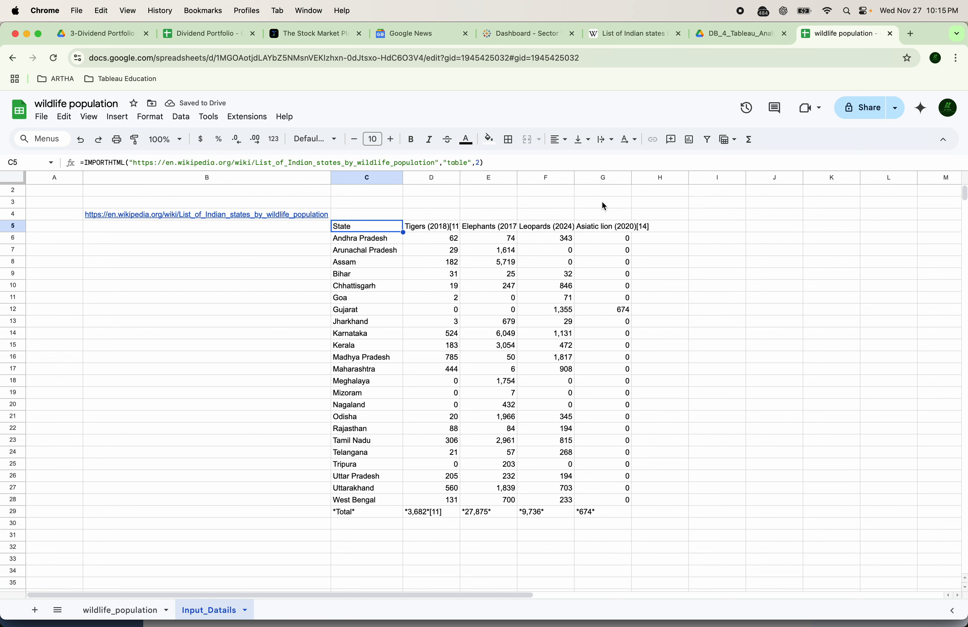
pyautogui.tripleClick(115, 159)
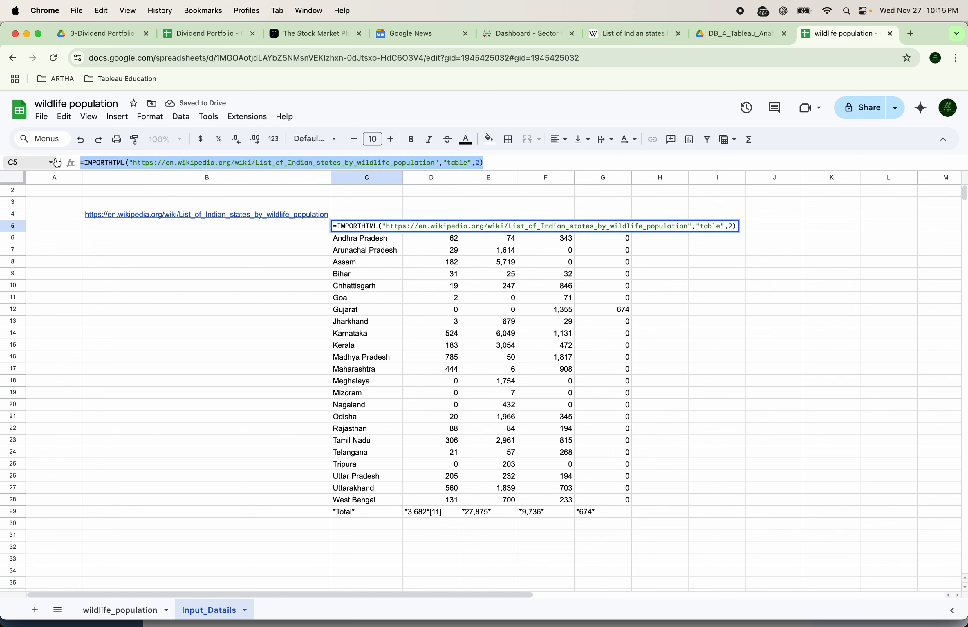
pyautogui.press('super+c')
pyautogui.press('Escape')
# Paste the IMPORTHTML formula into cell A1 of the wildlife_population sheet
pyautogui.click(110, 610)
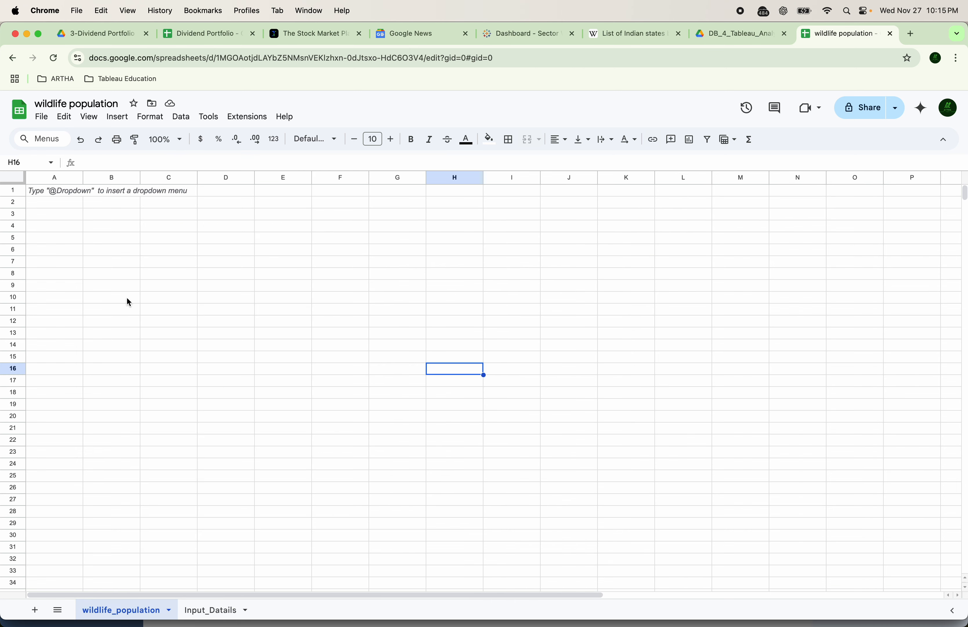
pyautogui.doubleClick(49, 192)
pyautogui.press('super+v')
pyautogui.press('Return')
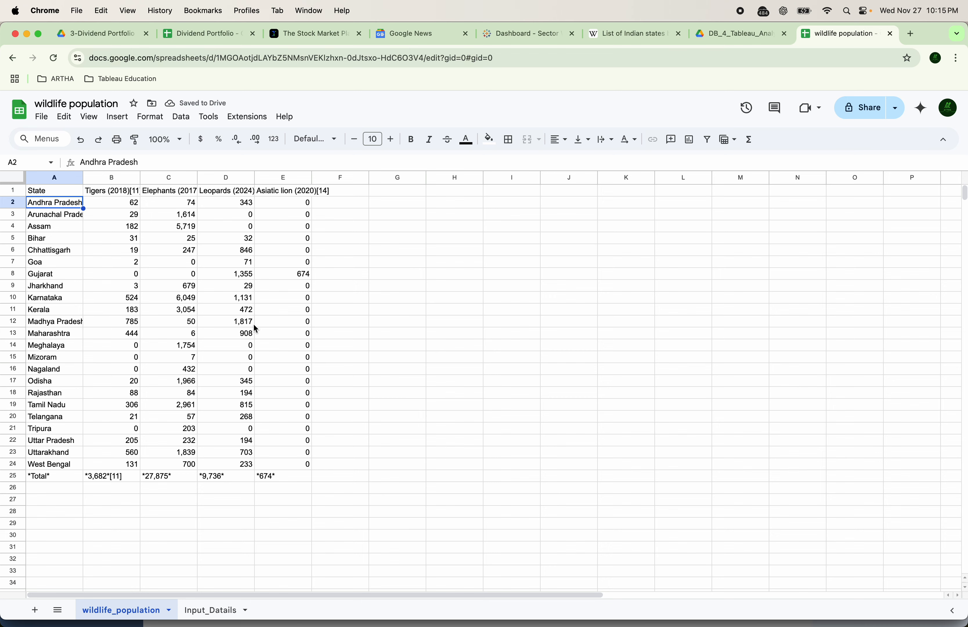
# Auto-fit columns A through E to the imported wildlife table's contents
pyautogui.moveTo(61, 191); pyautogui.dragTo(307, 487)
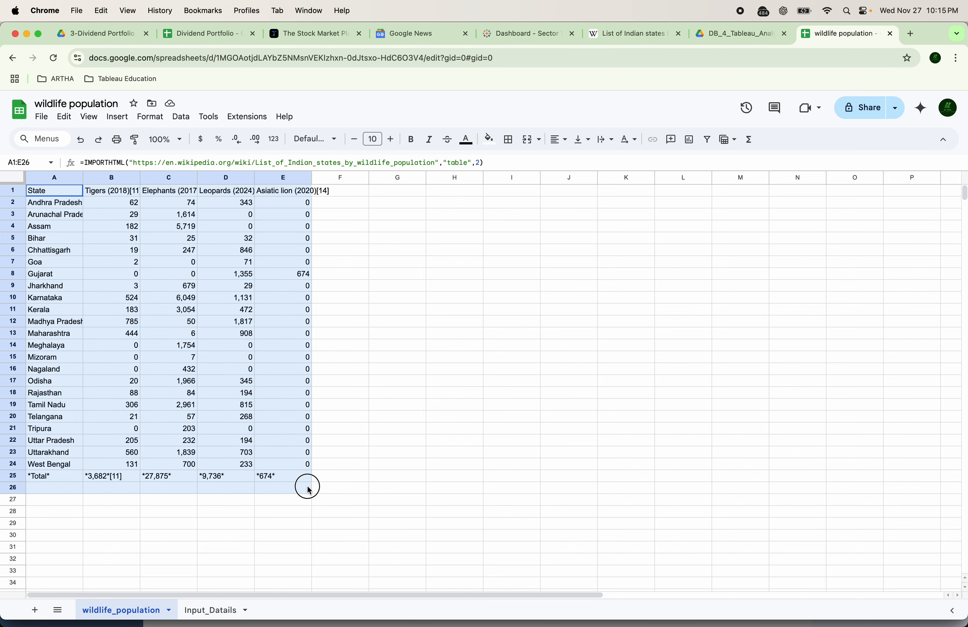
pyautogui.click(430, 413)
pyautogui.click(76, 178)
pyautogui.click(32, 197)
pyautogui.click(391, 323)
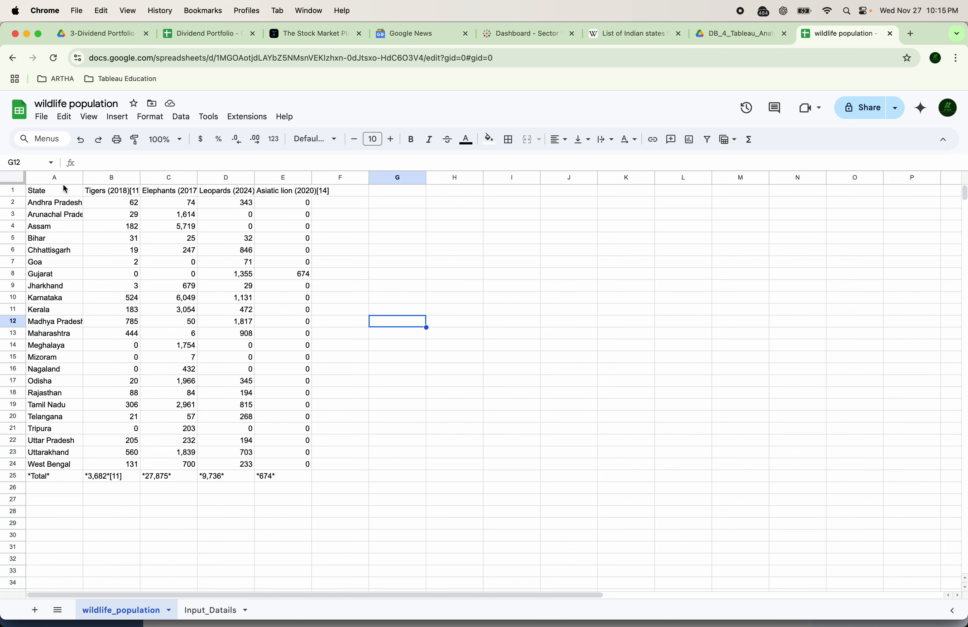
pyautogui.moveTo(58, 178); pyautogui.dragTo(313, 177)
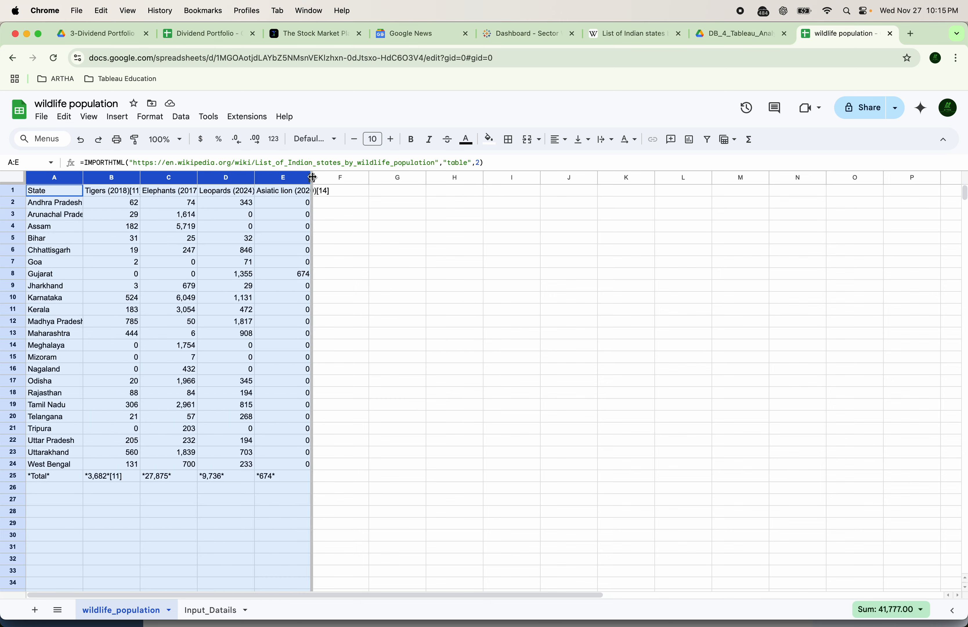
pyautogui.doubleClick(313, 177)
pyautogui.click(415, 261)
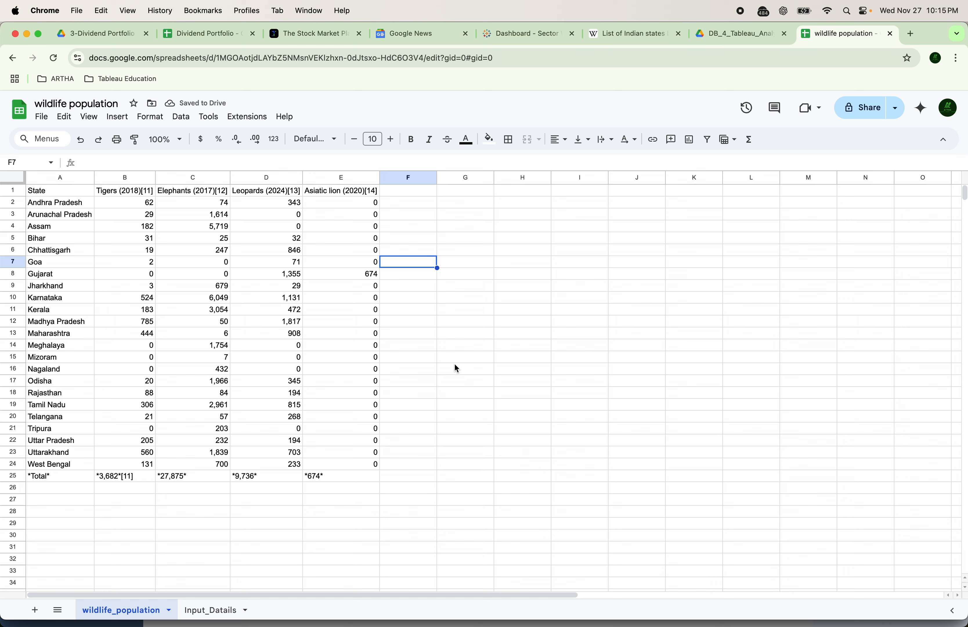
pyautogui.moveTo(147, 203); pyautogui.dragTo(357, 467)
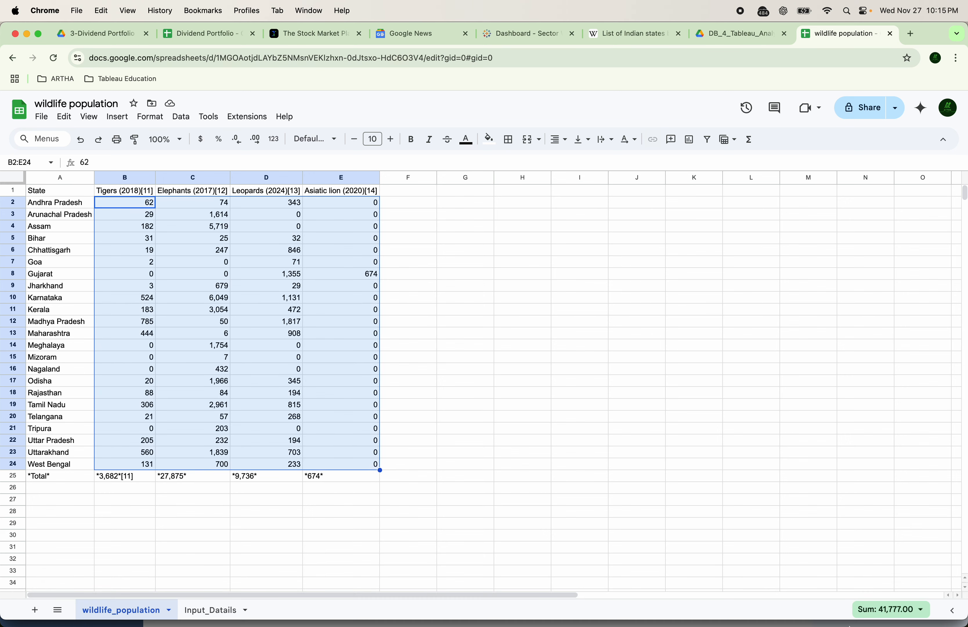
# In Tableau Public, connect to Google Drive and allow access with the Google account
pyautogui.click(814, 609)
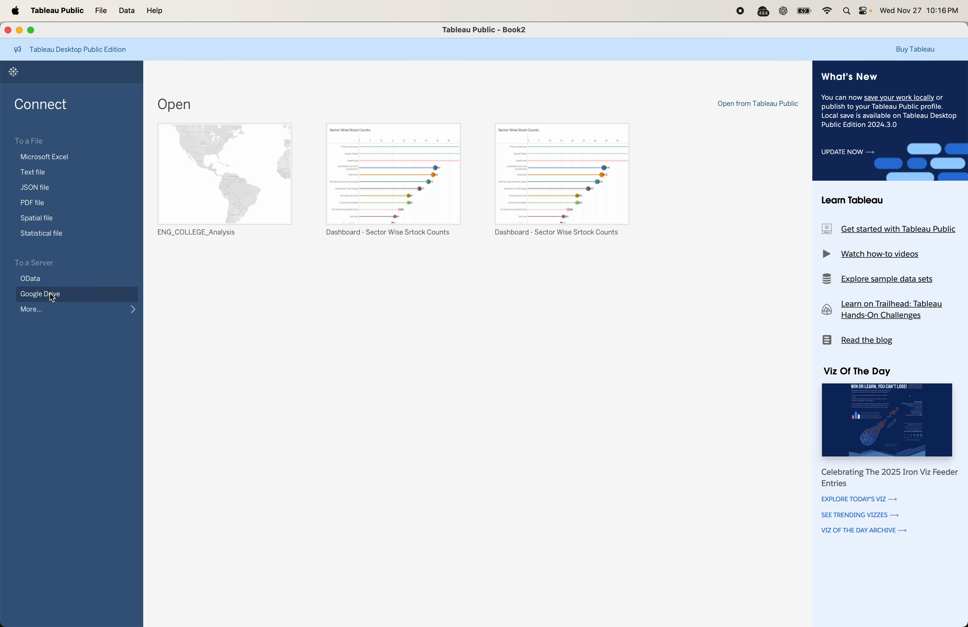
pyautogui.click(52, 301)
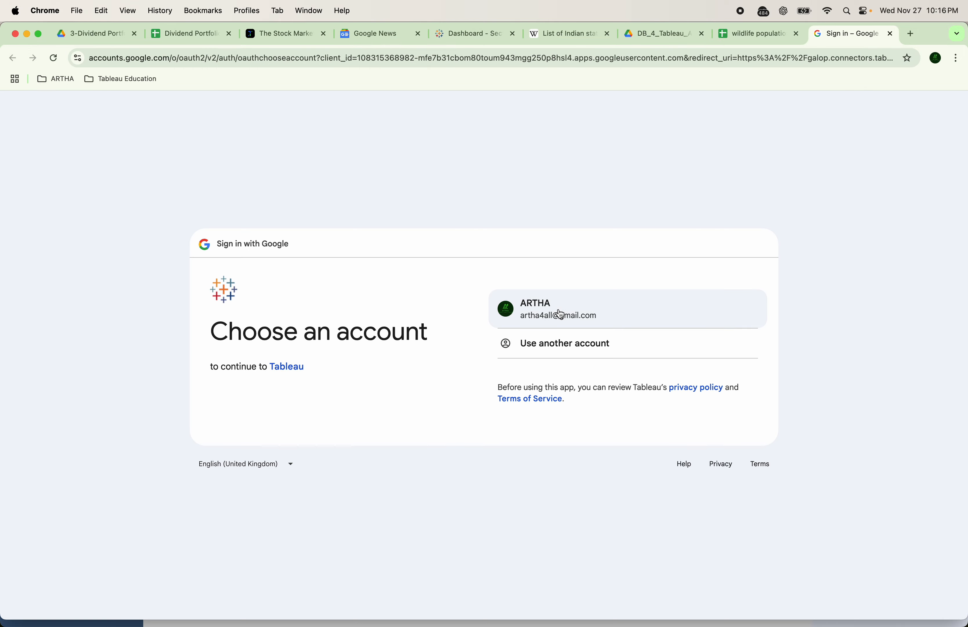
pyautogui.click(560, 314)
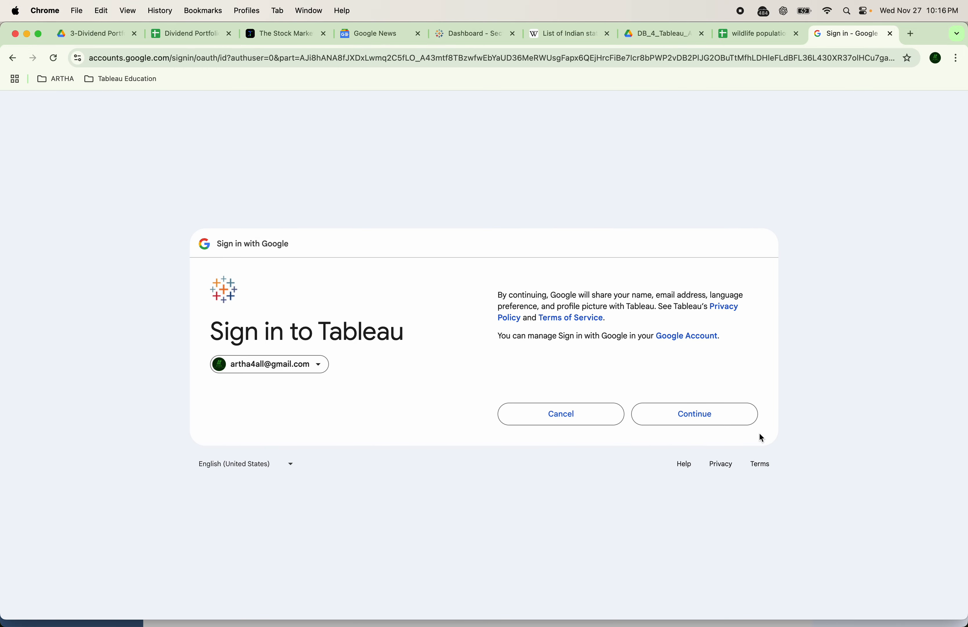
pyautogui.click(730, 419)
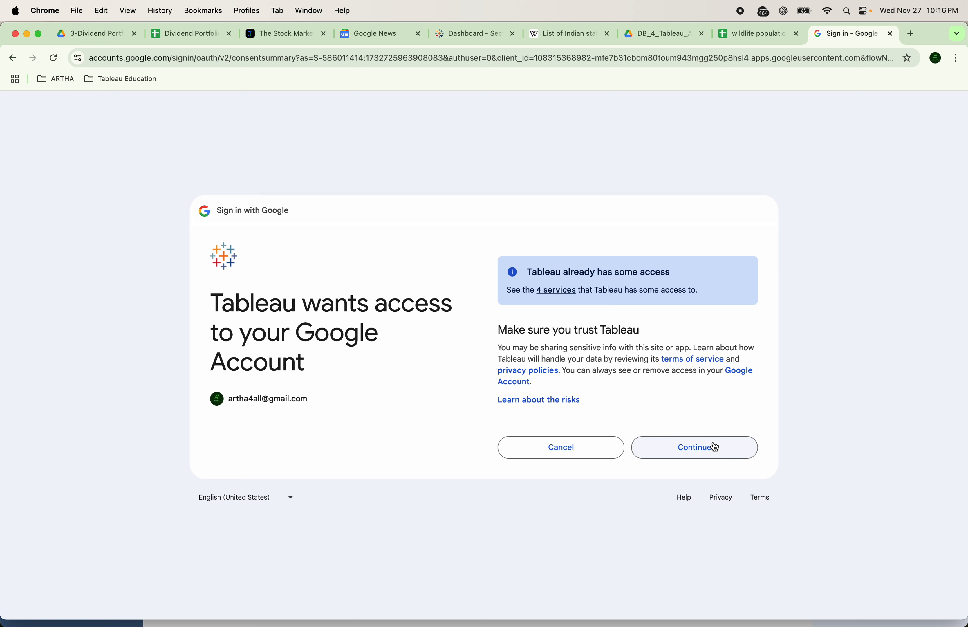
pyautogui.click(713, 446)
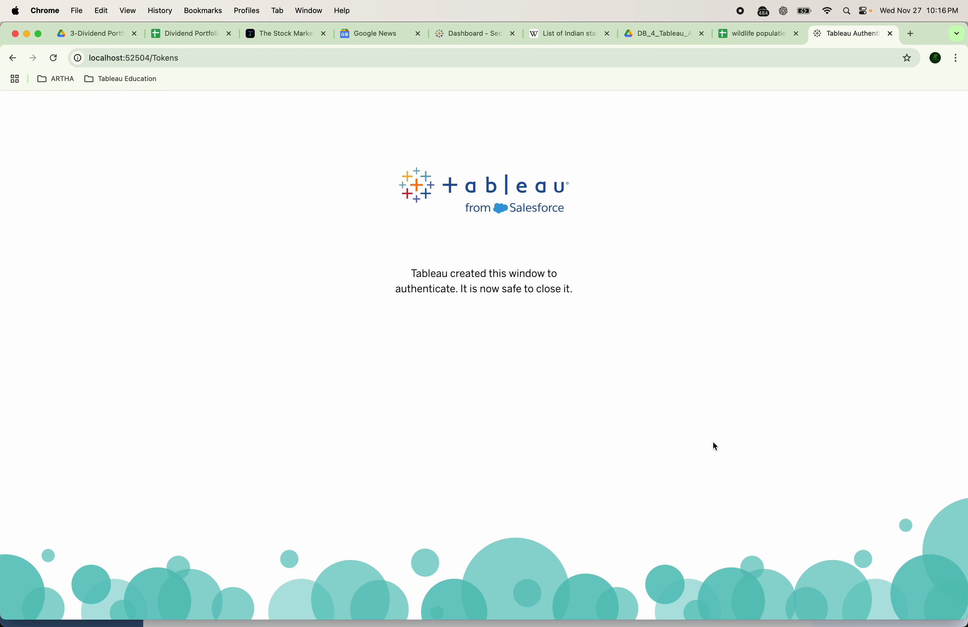
# Connect to the wildlife population sheet in ARTHA_GEETA > DB_4_Tableau_Analytics on Google Drive
pyautogui.moveTo(801, 625)
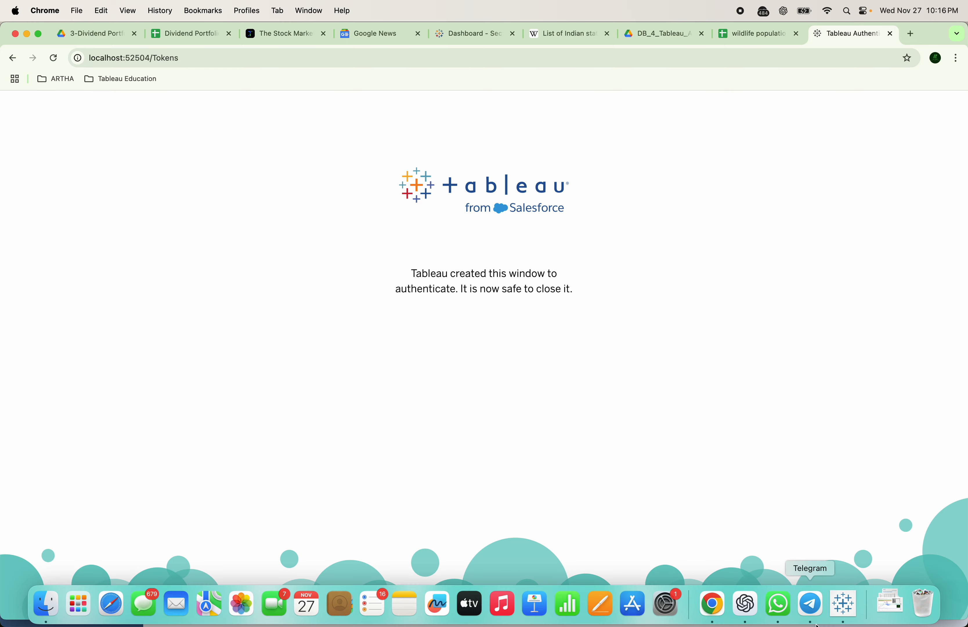
pyautogui.click(848, 614)
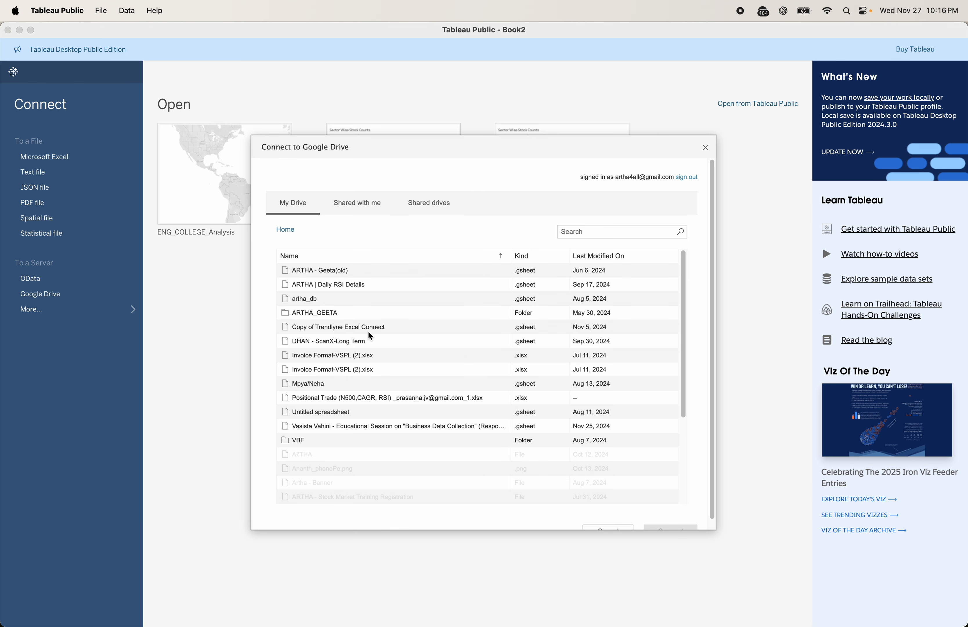
pyautogui.click(317, 314)
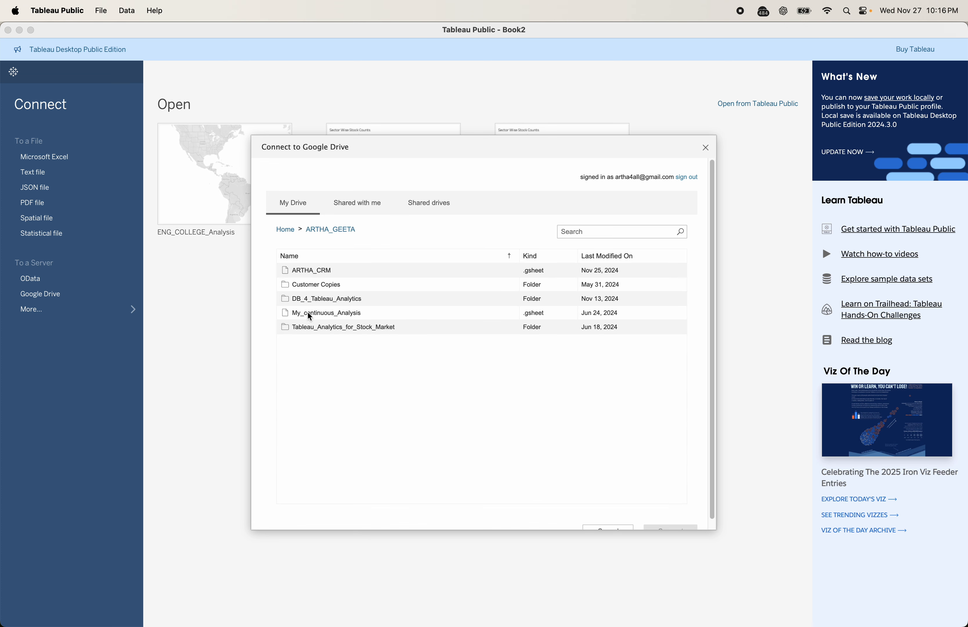
pyautogui.click(307, 301)
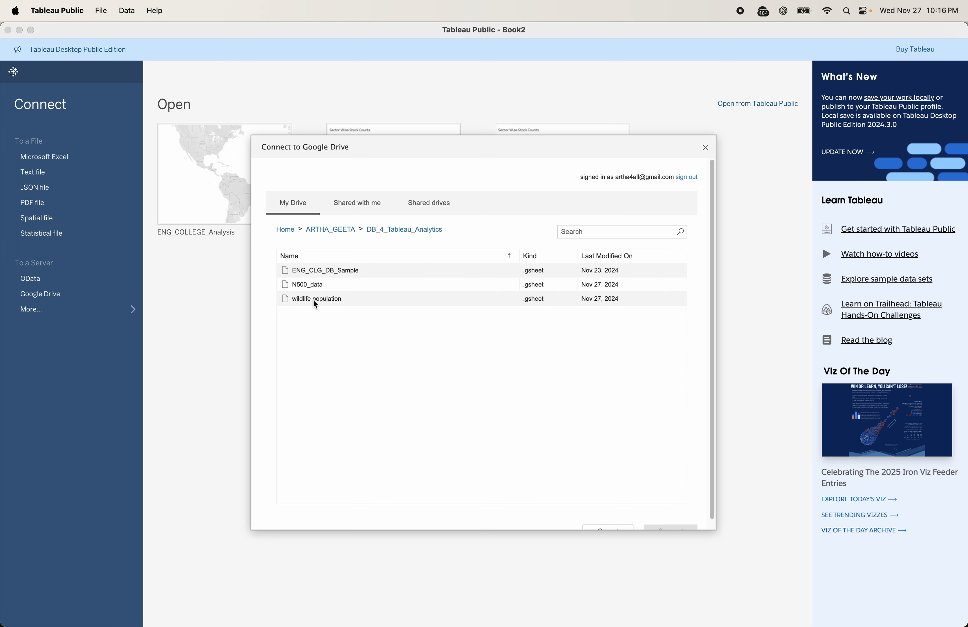
pyautogui.click(330, 304)
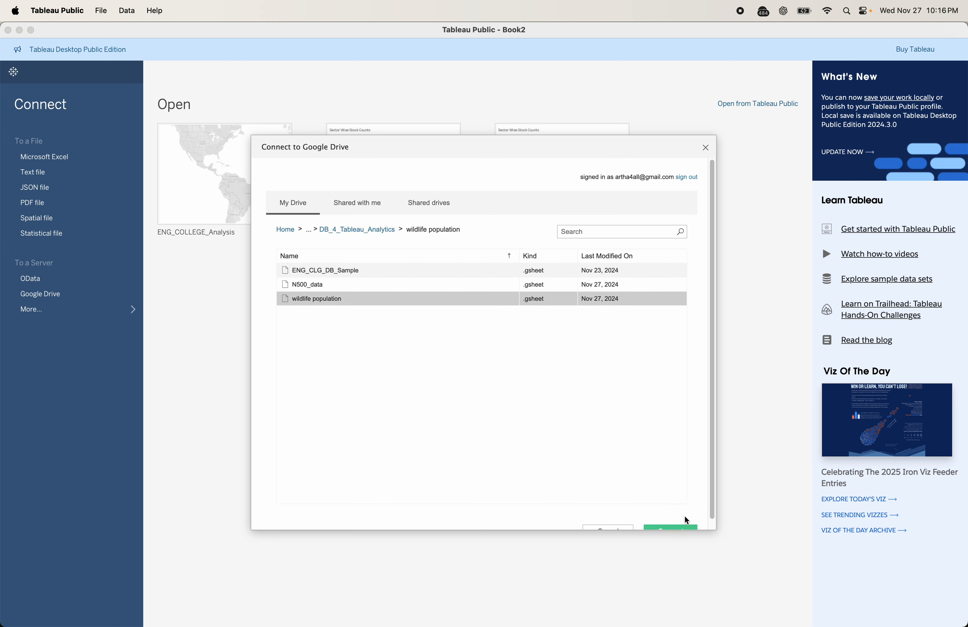
pyautogui.click(677, 522)
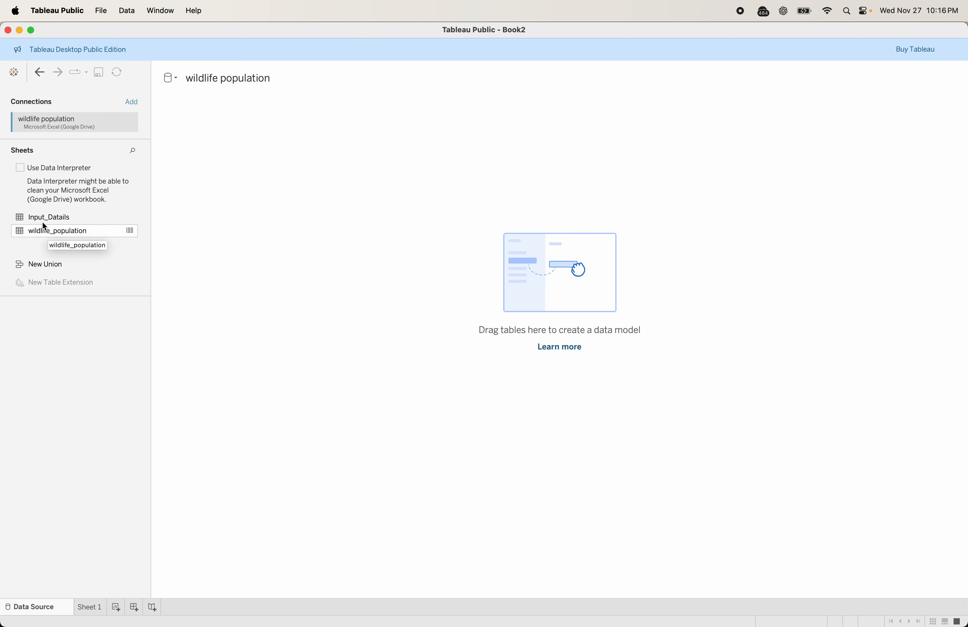
# Review the wildlife population spreadsheet in the browser, then return to Tableau Public
pyautogui.press('super+Tab')
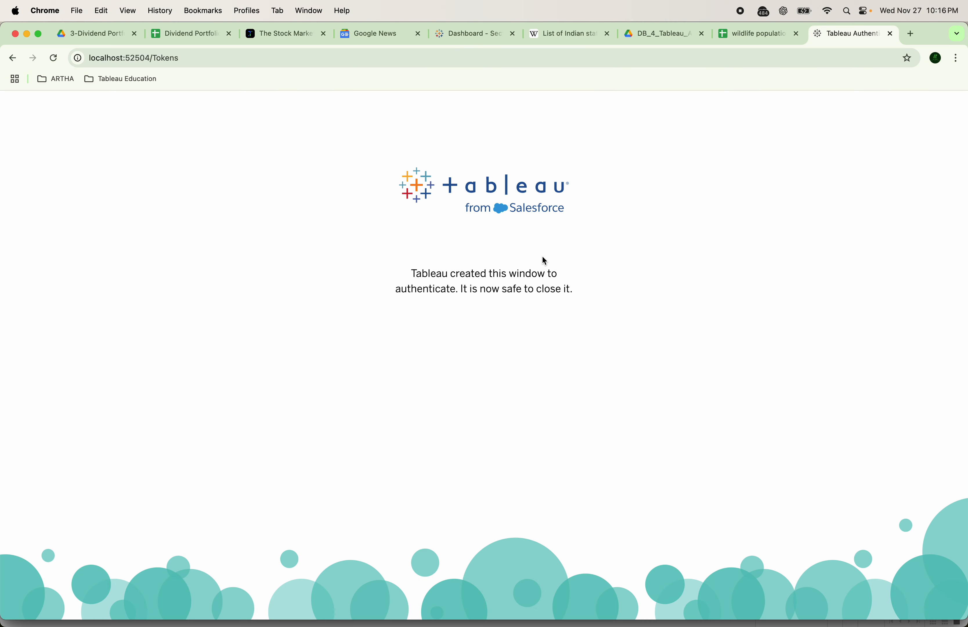
pyautogui.click(752, 35)
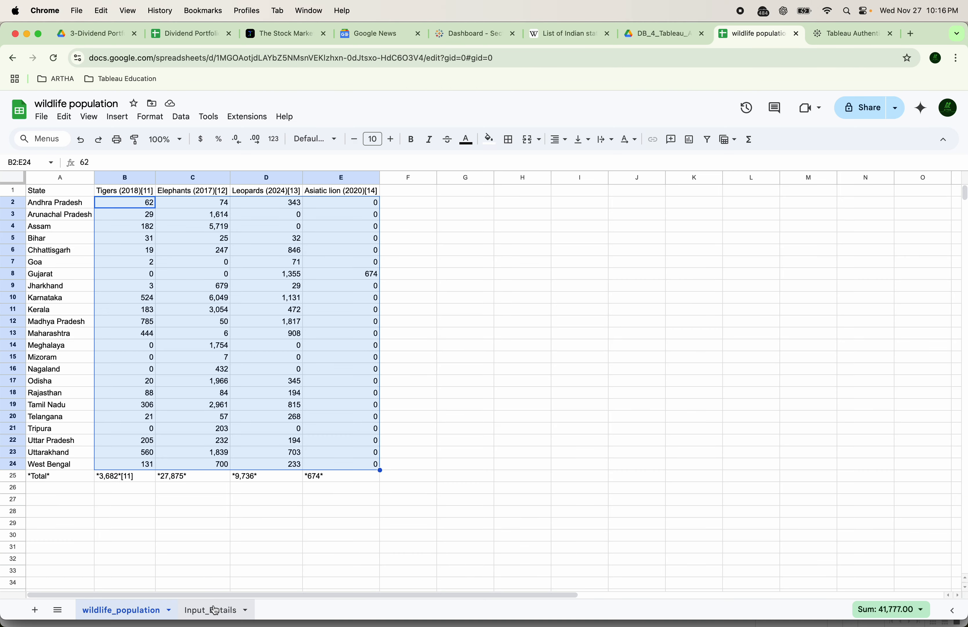
pyautogui.click(213, 607)
pyautogui.moveTo(132, 194); pyautogui.dragTo(510, 399)
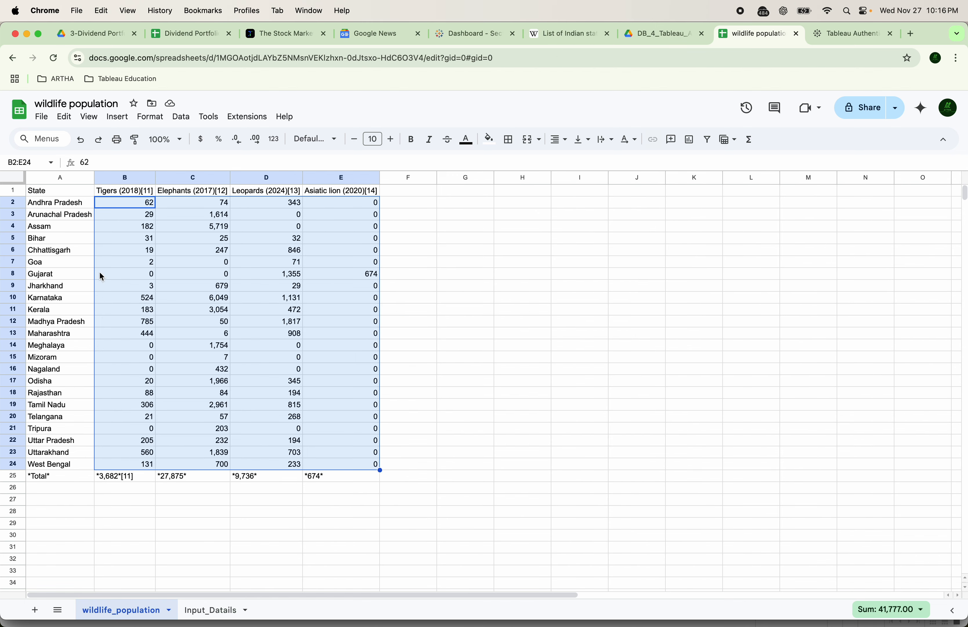
pyautogui.click(842, 37)
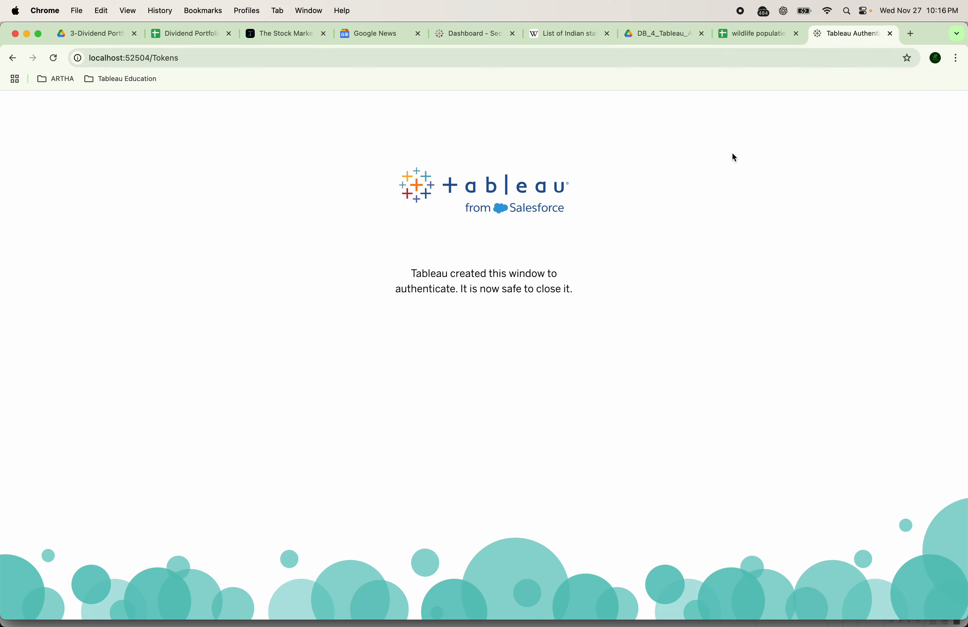
pyautogui.press('super+Tab')
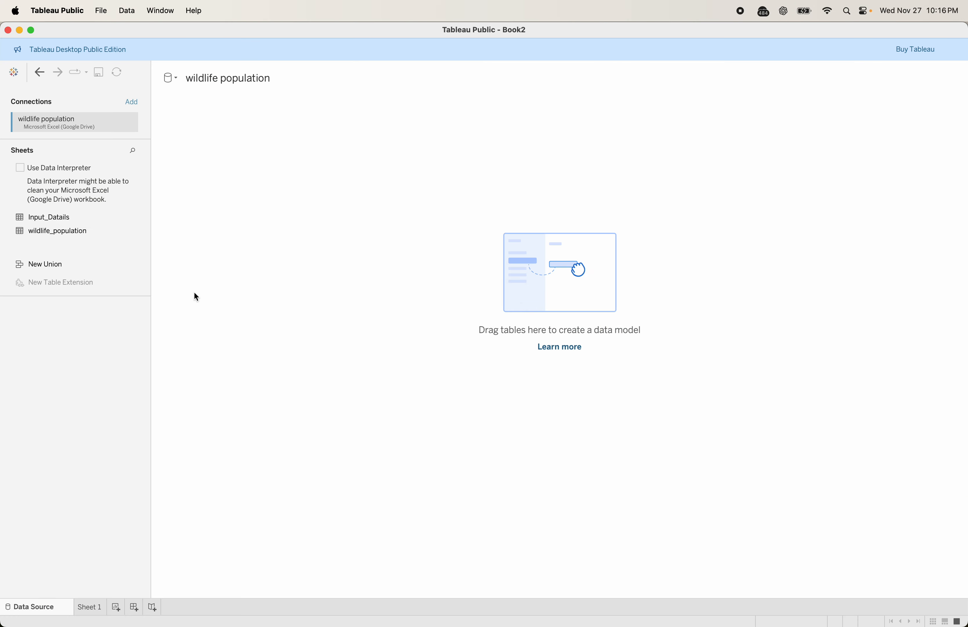
# Add wildlife_population to the data canvas and check its 24 preview rows
pyautogui.moveTo(61, 230); pyautogui.dragTo(301, 231)
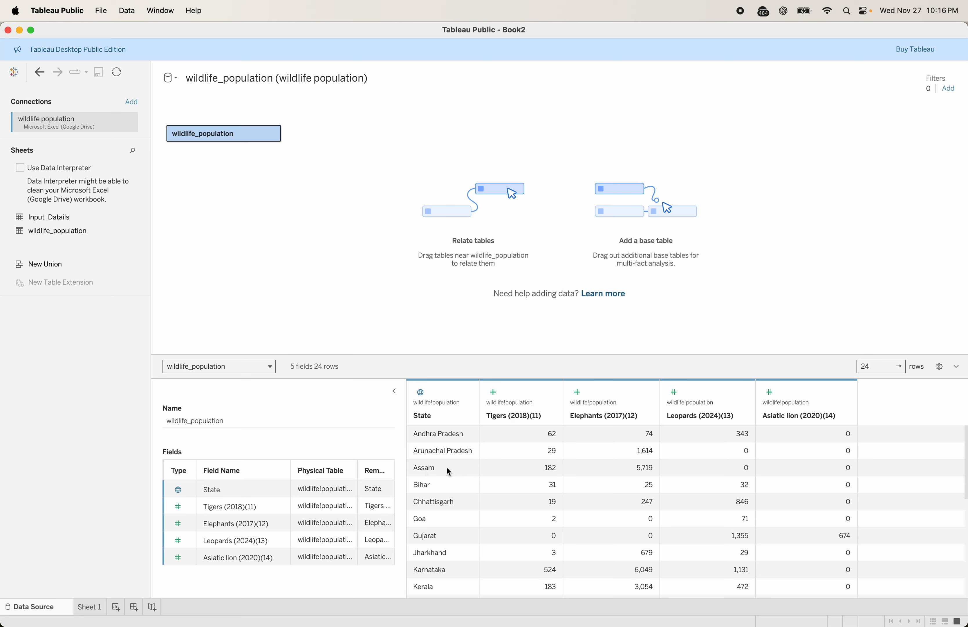
pyautogui.scroll(-5, 447, 469)
pyautogui.scroll(4, 485, 434)
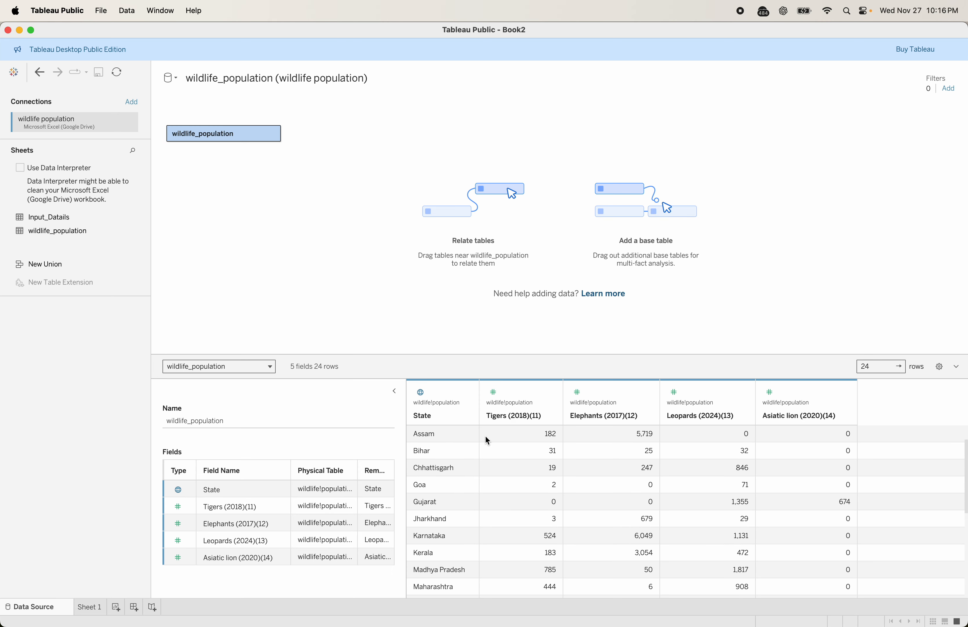
pyautogui.scroll(-5, 485, 434)
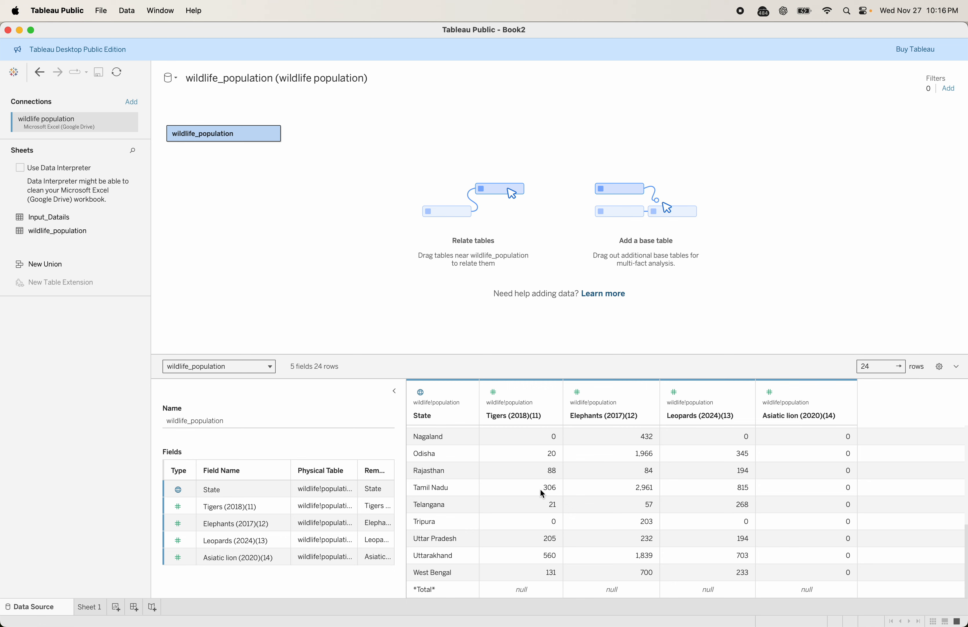
pyautogui.click(880, 369)
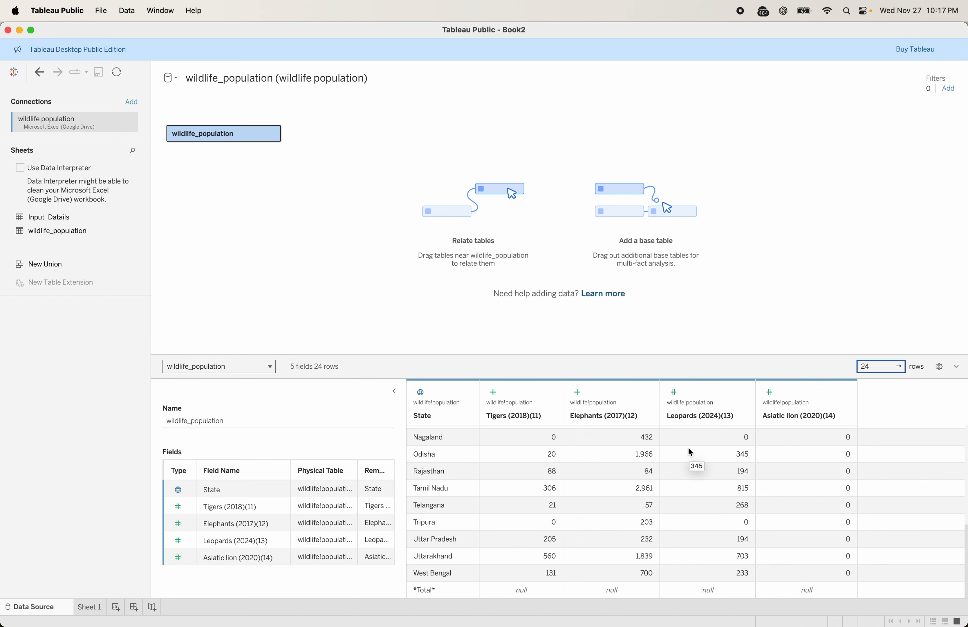
pyautogui.click(90, 607)
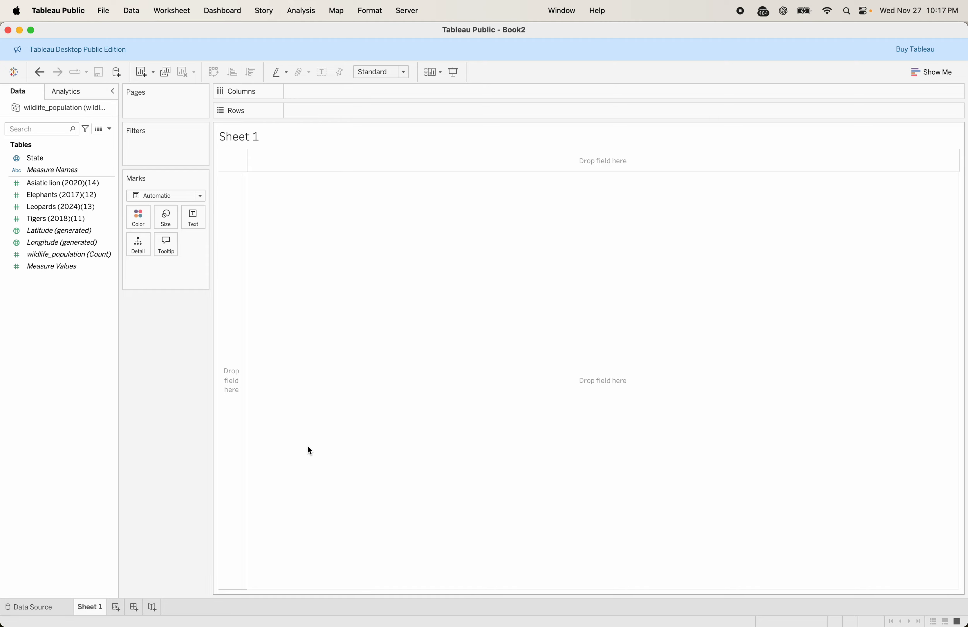
# Put State on Rows, Measure Names on Columns and Measure Values on Text
pyautogui.click(38, 160)
pyautogui.moveTo(39, 160); pyautogui.dragTo(342, 111)
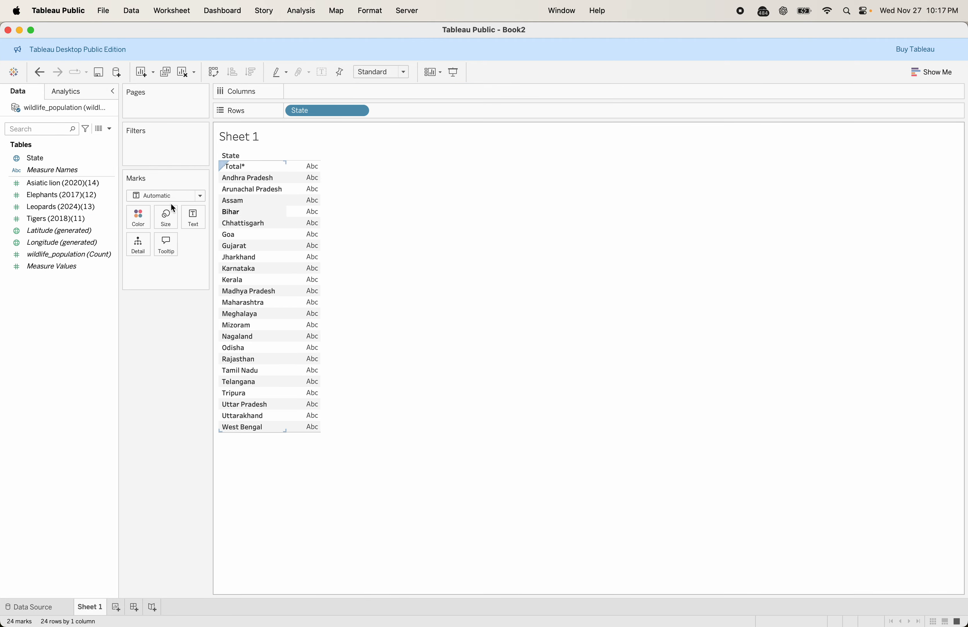
pyautogui.click(63, 181)
pyautogui.click(59, 171)
pyautogui.moveTo(59, 171); pyautogui.dragTo(333, 97)
pyautogui.moveTo(53, 266); pyautogui.dragTo(188, 223)
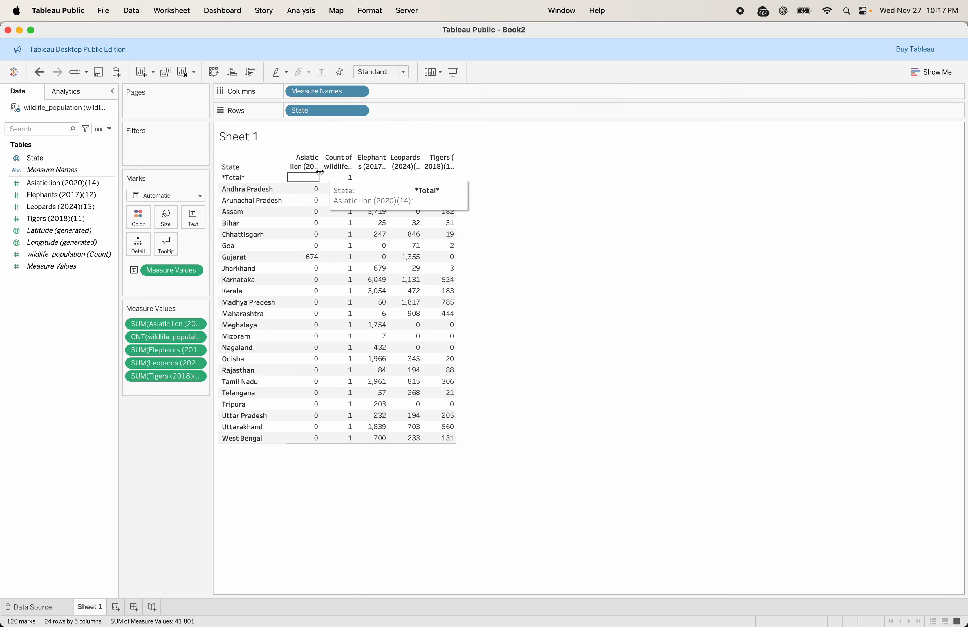
# Remove the record-count measure and widen the columns so headers read fully
pyautogui.moveTo(320, 167); pyautogui.dragTo(342, 167)
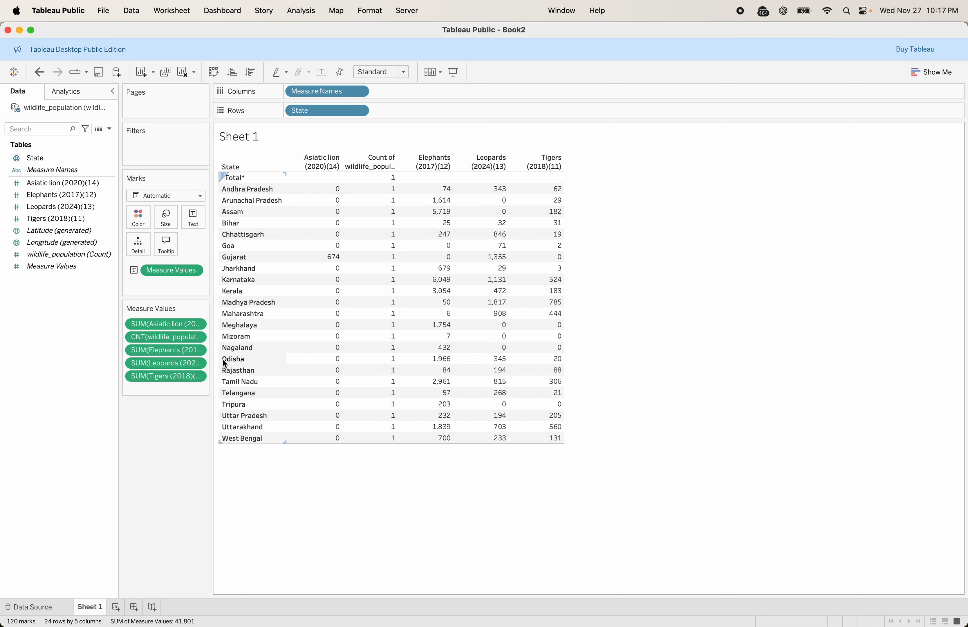
pyautogui.moveTo(138, 337); pyautogui.dragTo(71, 356)
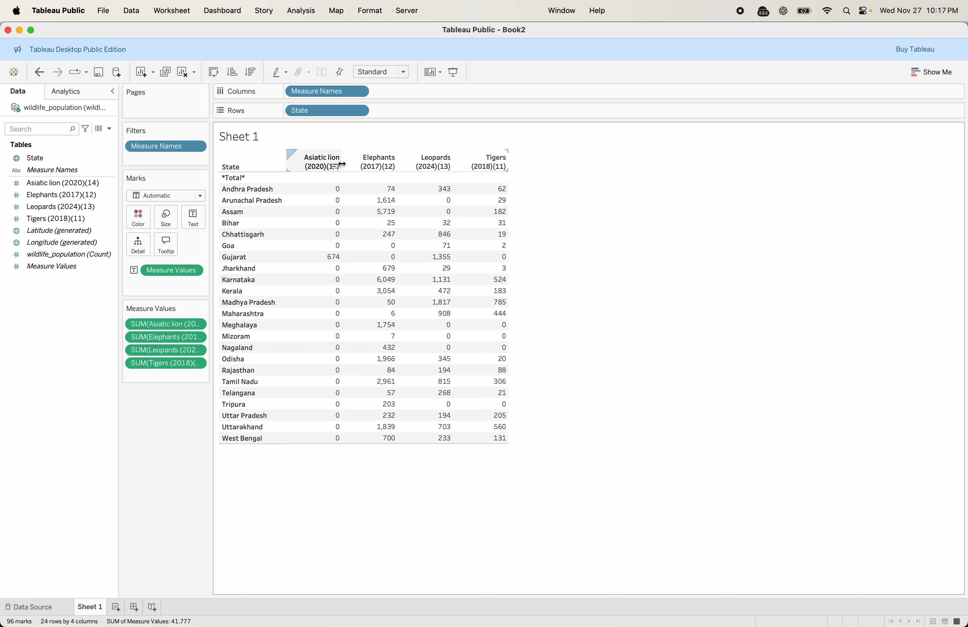
pyautogui.moveTo(346, 165); pyautogui.dragTo(354, 165)
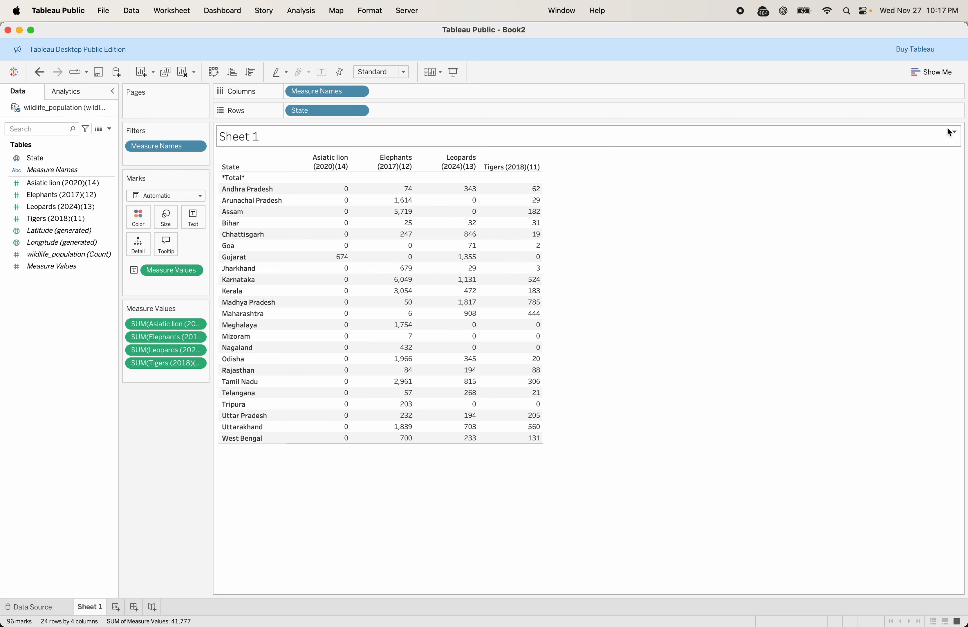
# Preview horizontal, stacked and side-by-side bars and a box plot, then restore the text table
pyautogui.click(932, 74)
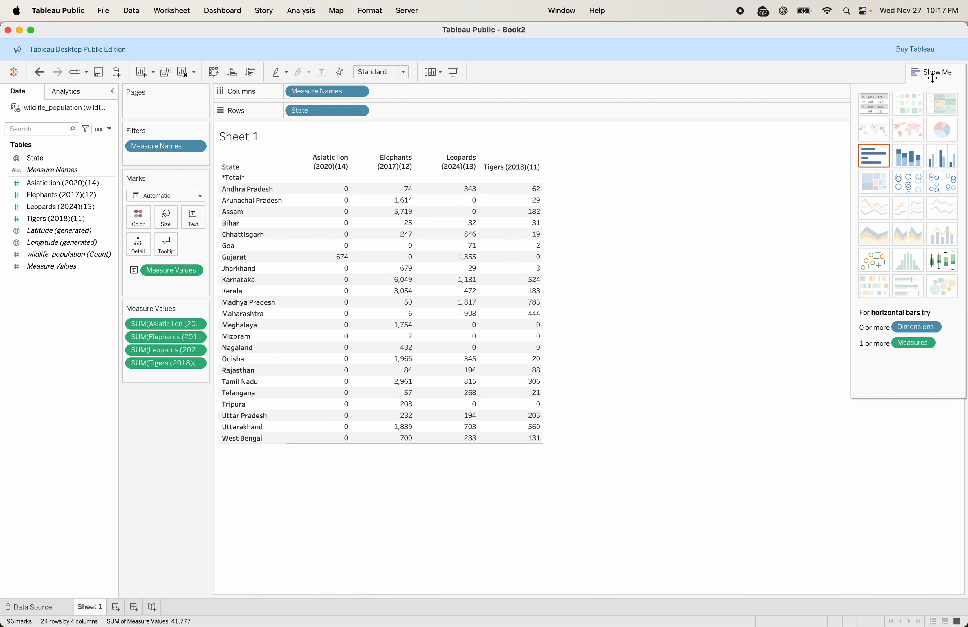
pyautogui.click(875, 160)
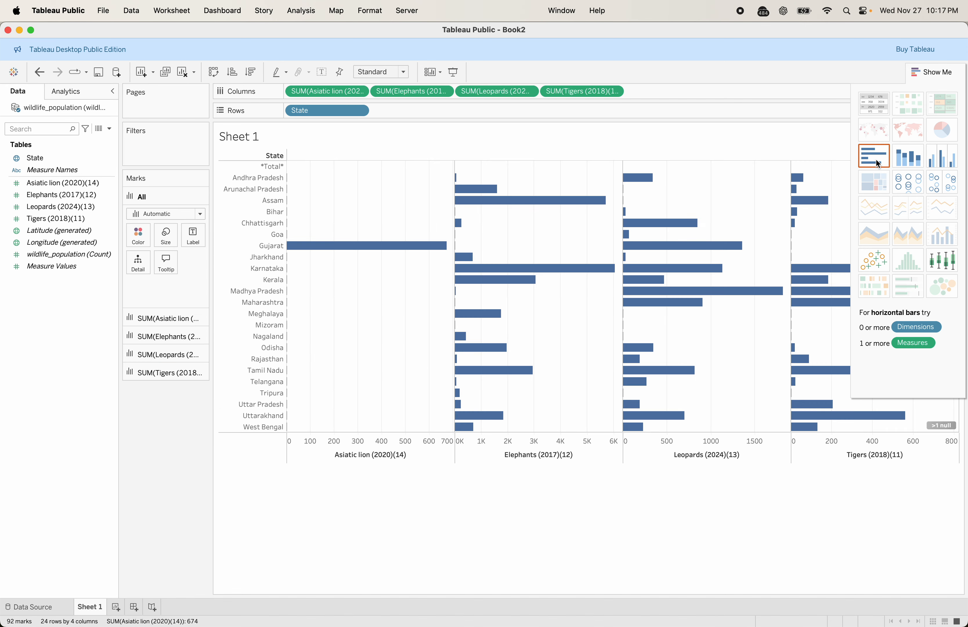
pyautogui.click(921, 157)
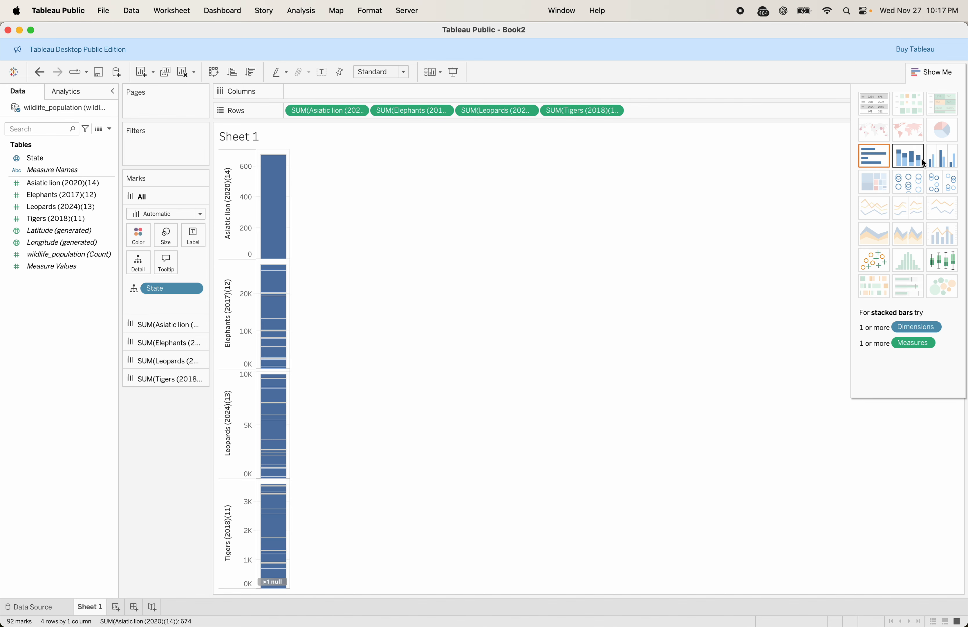
pyautogui.click(939, 162)
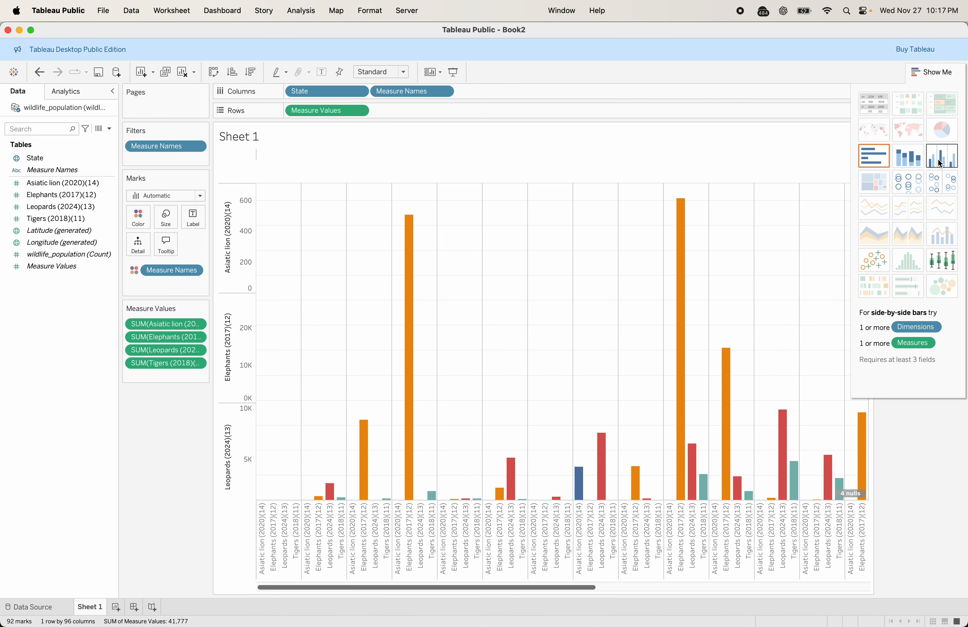
pyautogui.click(951, 261)
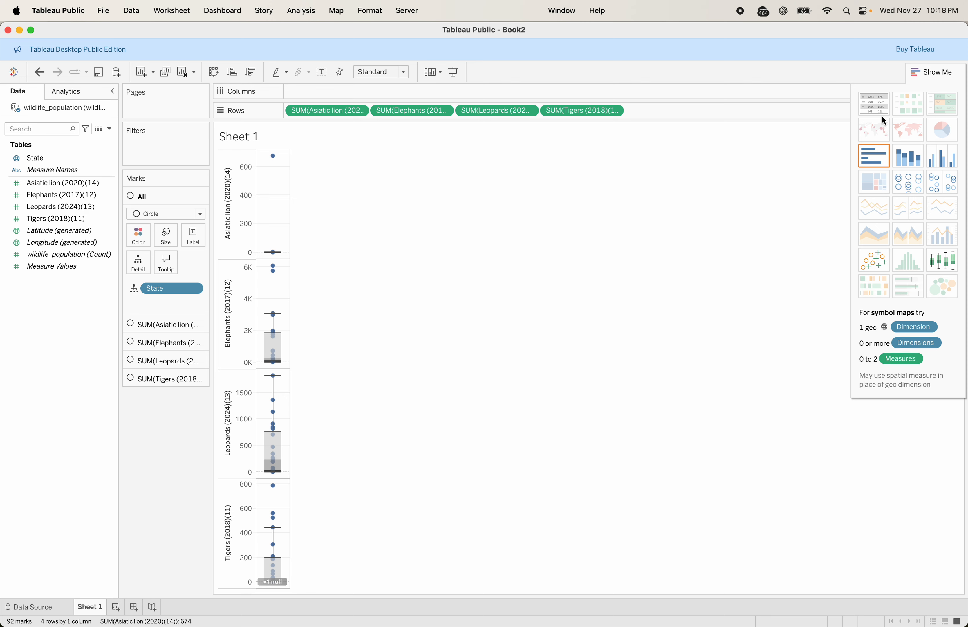
pyautogui.click(884, 106)
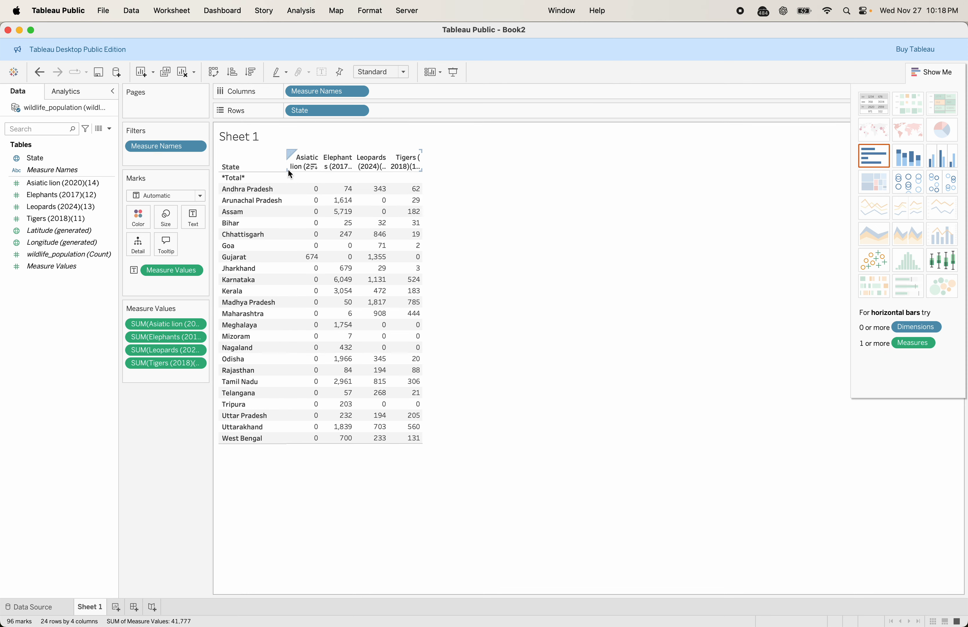
# Drag the column borders so the animal-count measure columns show their full headers
pyautogui.moveTo(285, 179); pyautogui.dragTo(299, 179)
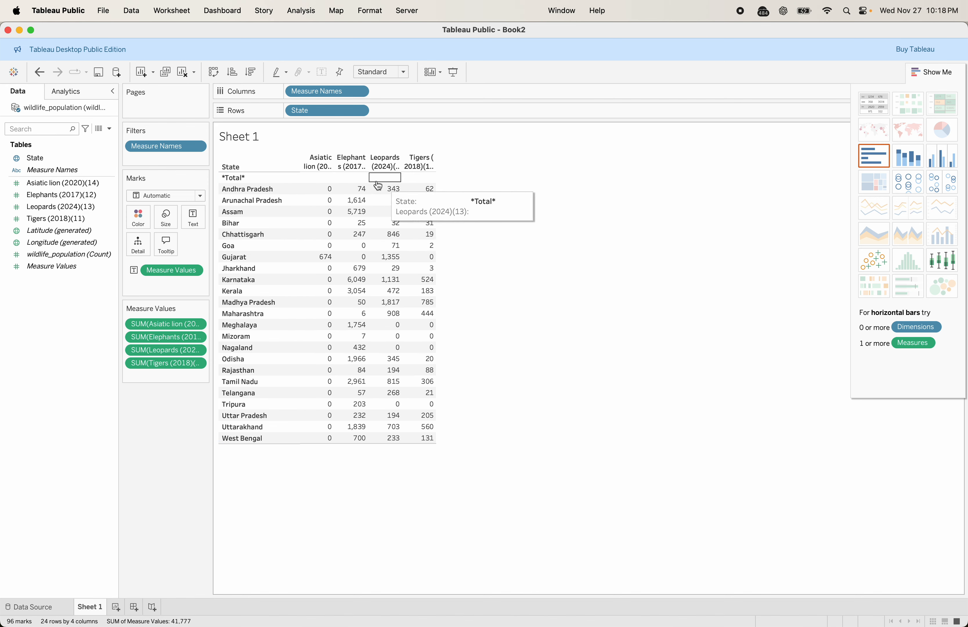
pyautogui.moveTo(367, 165); pyautogui.dragTo(398, 235)
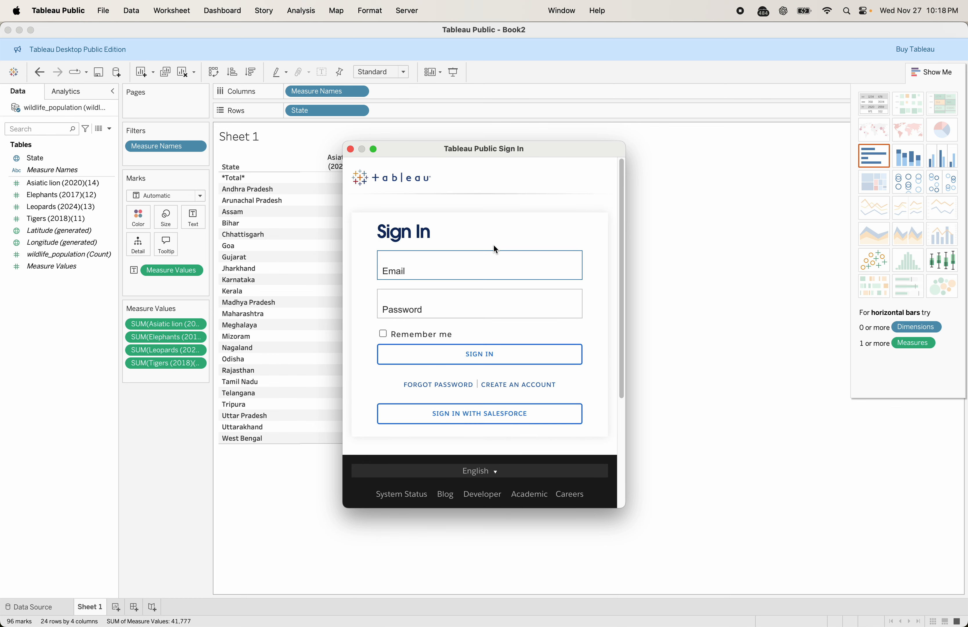
# Sign in with the account's Gmail address and password, with Remember me ticked
pyautogui.press('Tab')
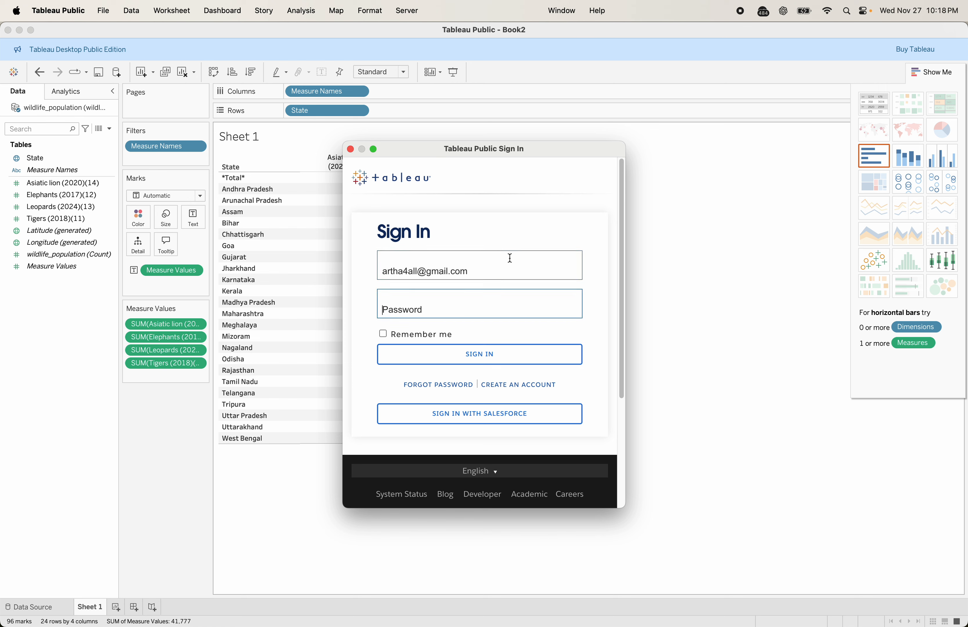
pyautogui.write('••••••••••••••••')
pyautogui.click(383, 333)
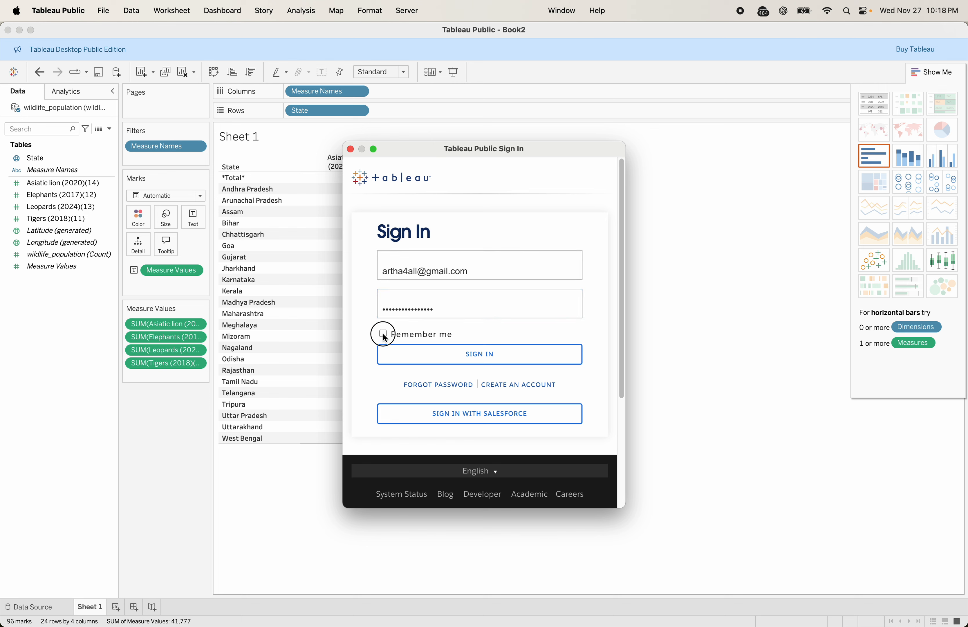
pyautogui.click(482, 356)
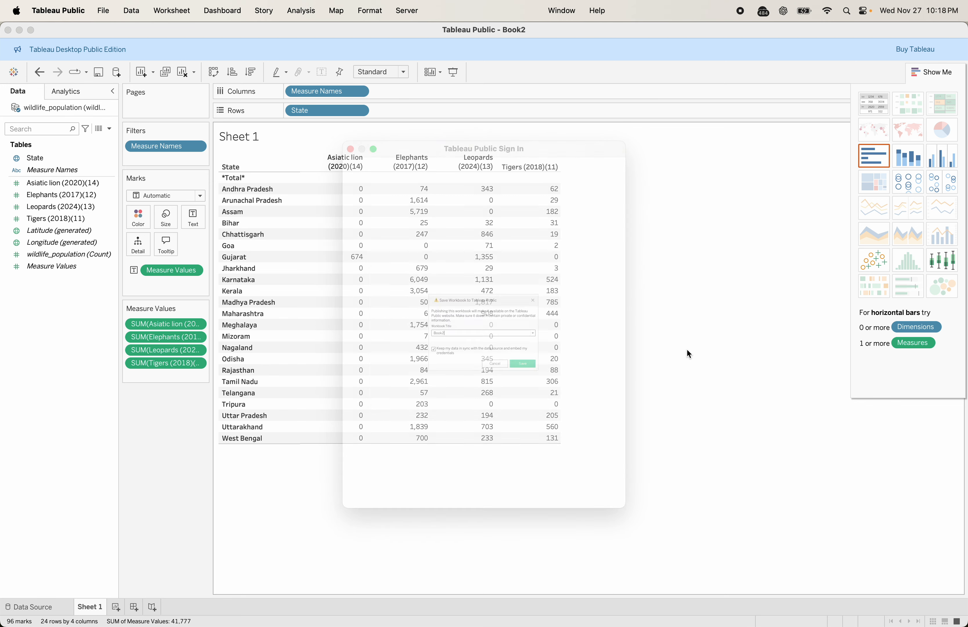
# Replace the workbook title Book2 with 'WildLife_Population' and save it to Tableau Public
pyautogui.doubleClick(423, 334)
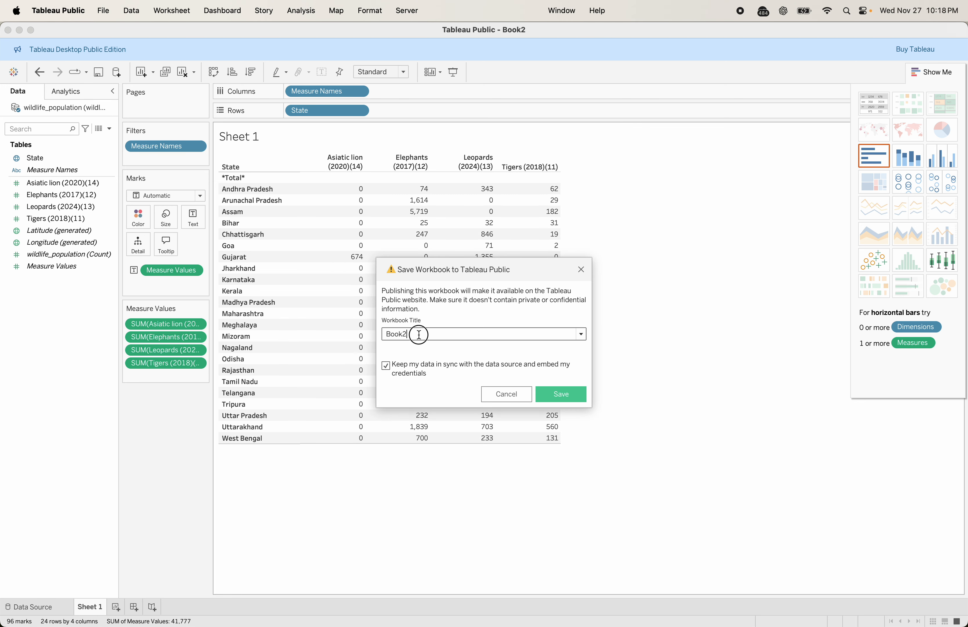
pyautogui.press('super+v')
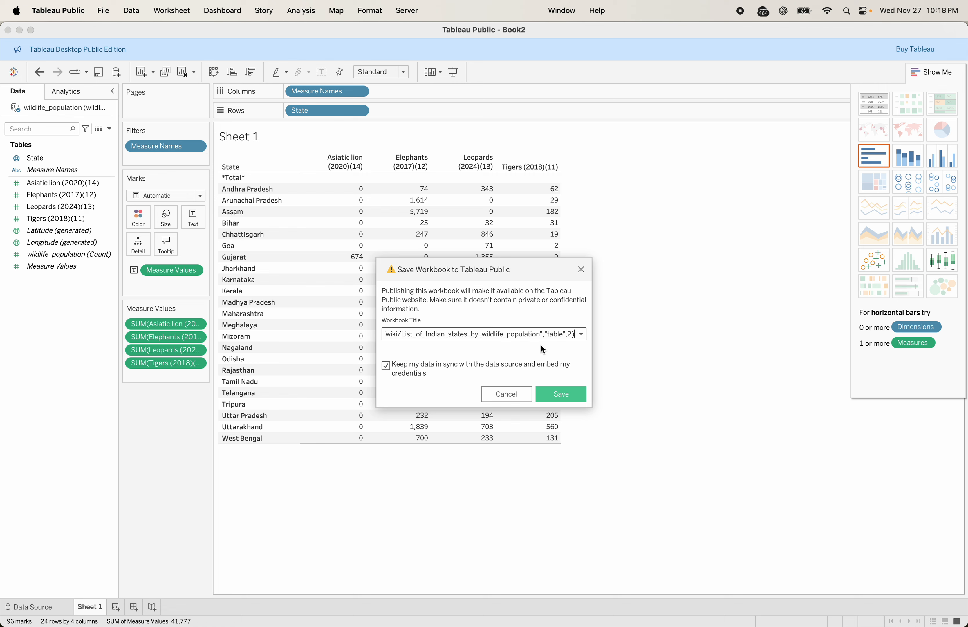
pyautogui.write('W')
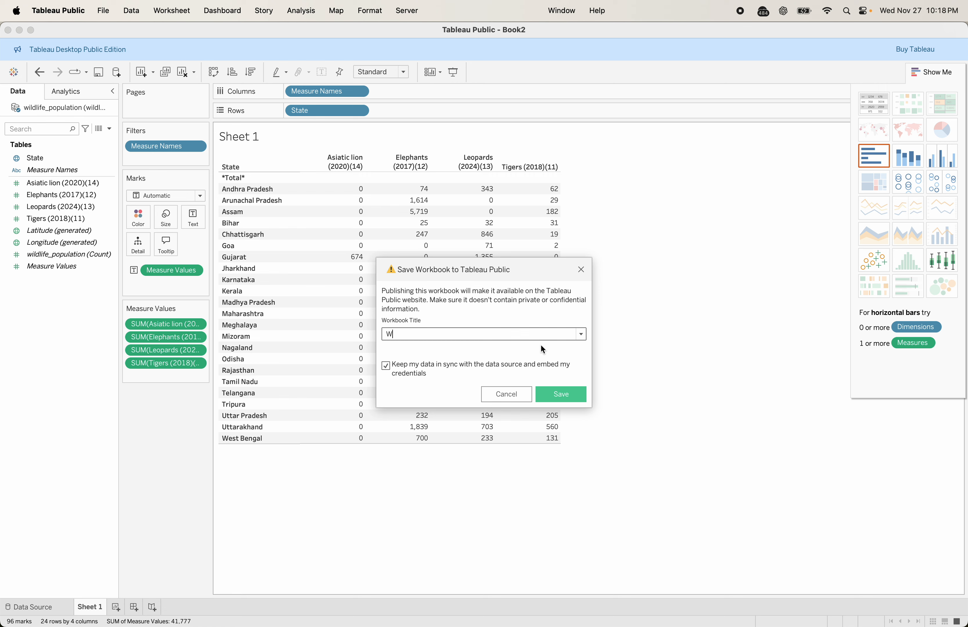
pyautogui.write('ildLife_Population')
pyautogui.click(568, 395)
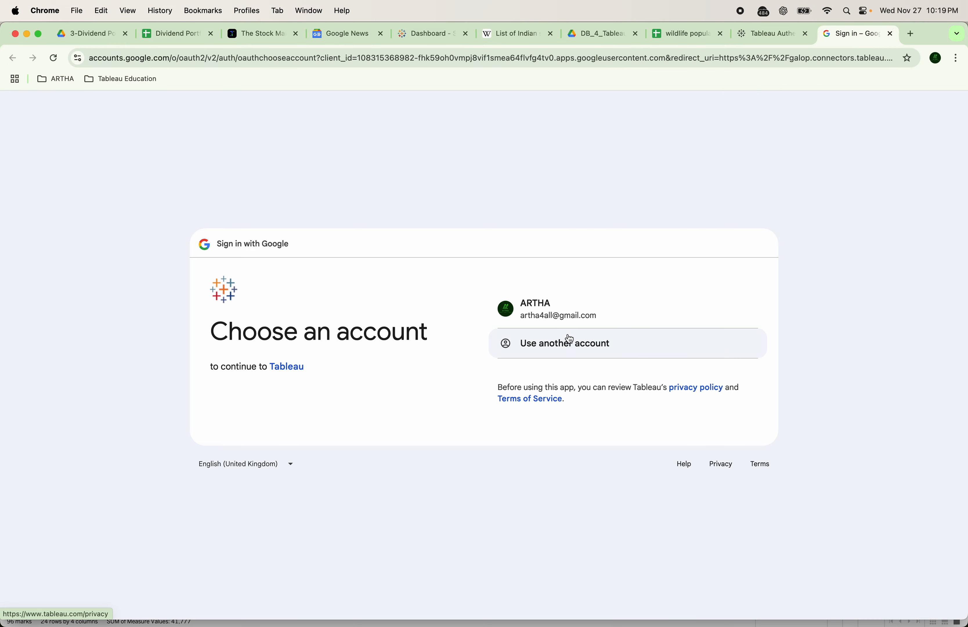
# Choose the existing Google account and approve both Tableau consent pages
pyautogui.click(762, 311)
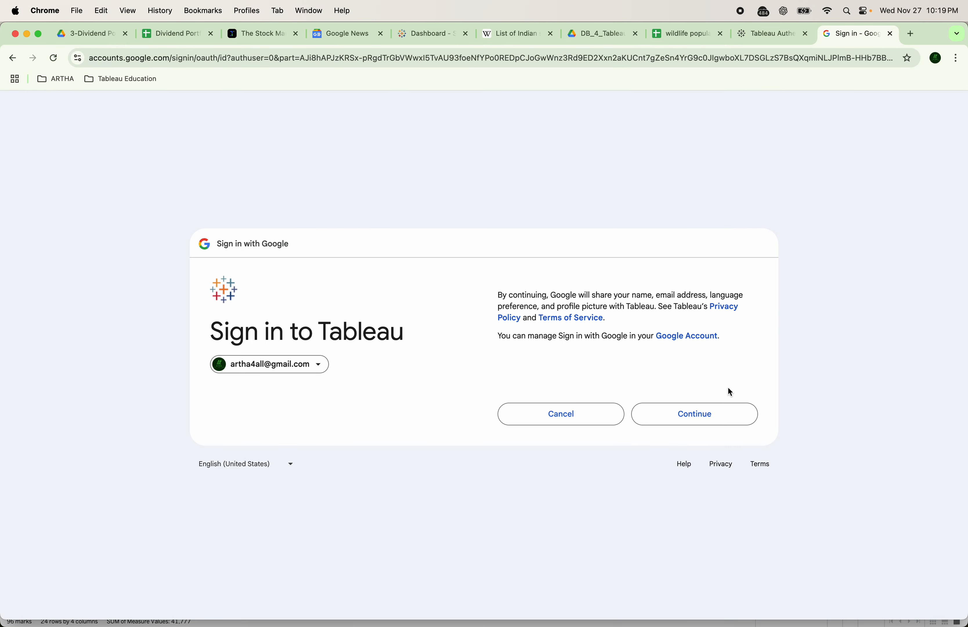
pyautogui.click(728, 413)
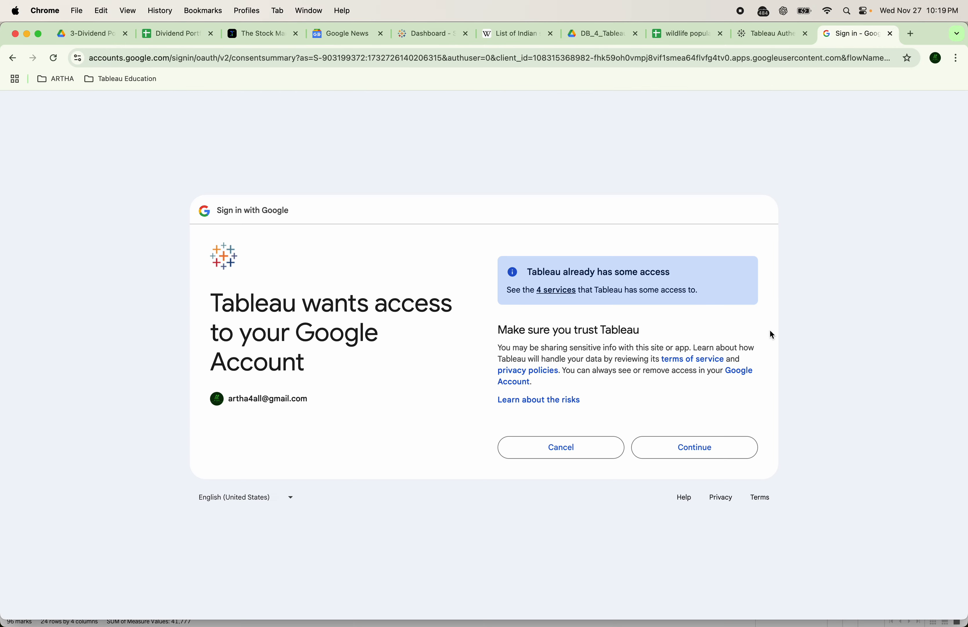
pyautogui.click(697, 447)
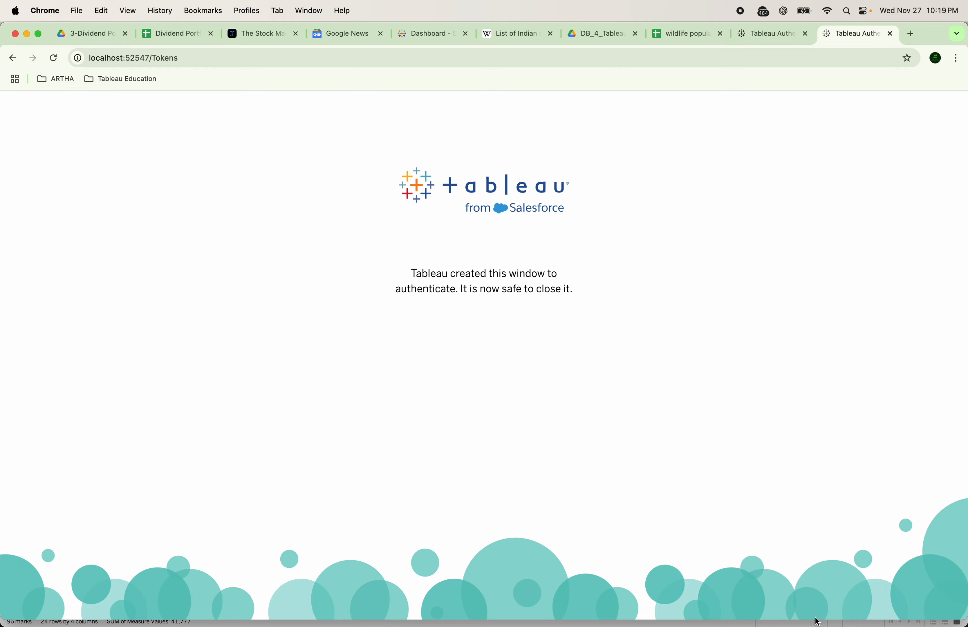
pyautogui.moveTo(811, 608)
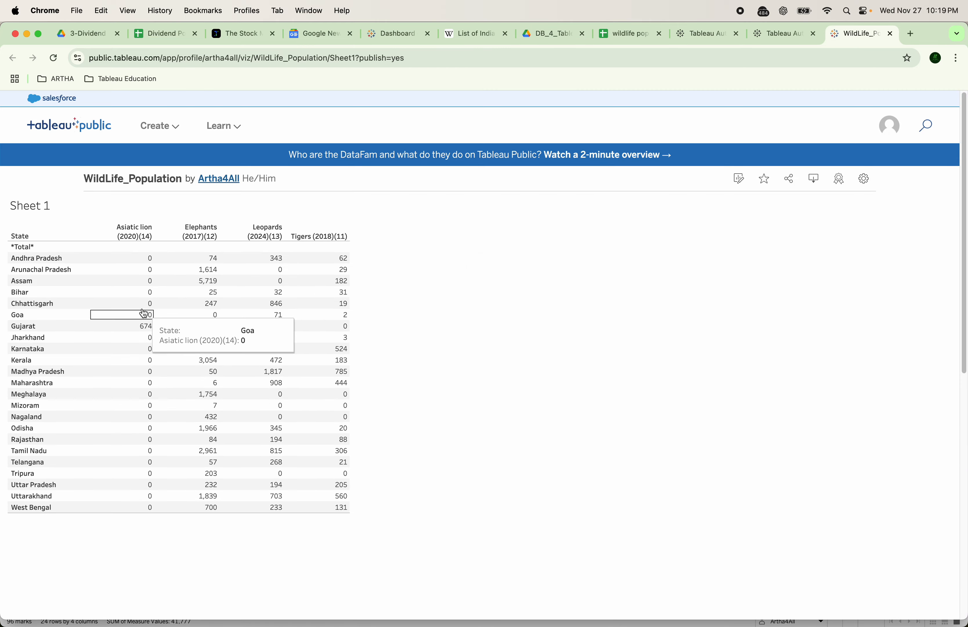
# Request a data refresh from the WildLife_Population viz's Details section
pyautogui.scroll(-10, 240, 355)
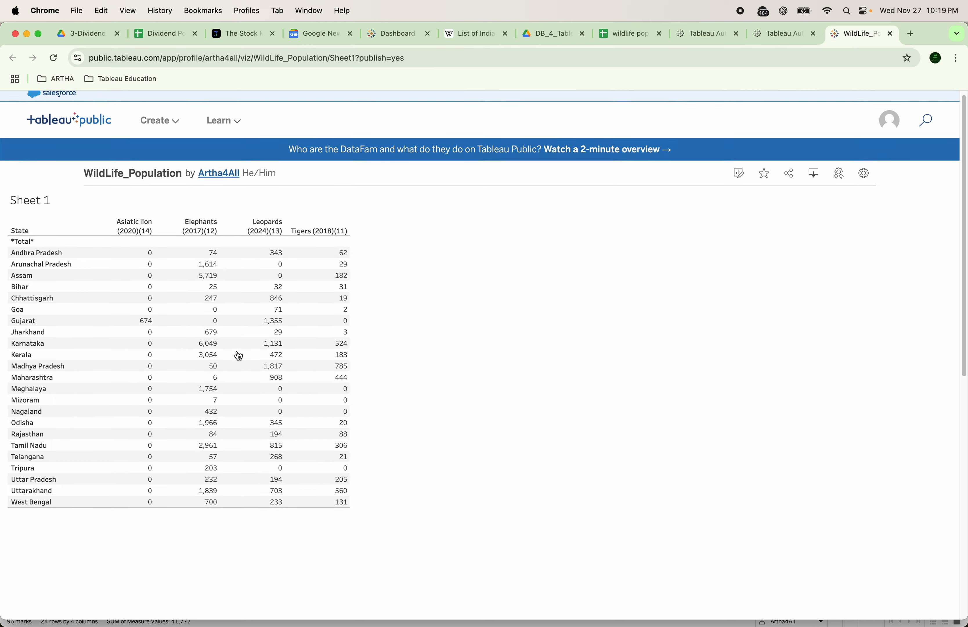
pyautogui.scroll(10, 237, 351)
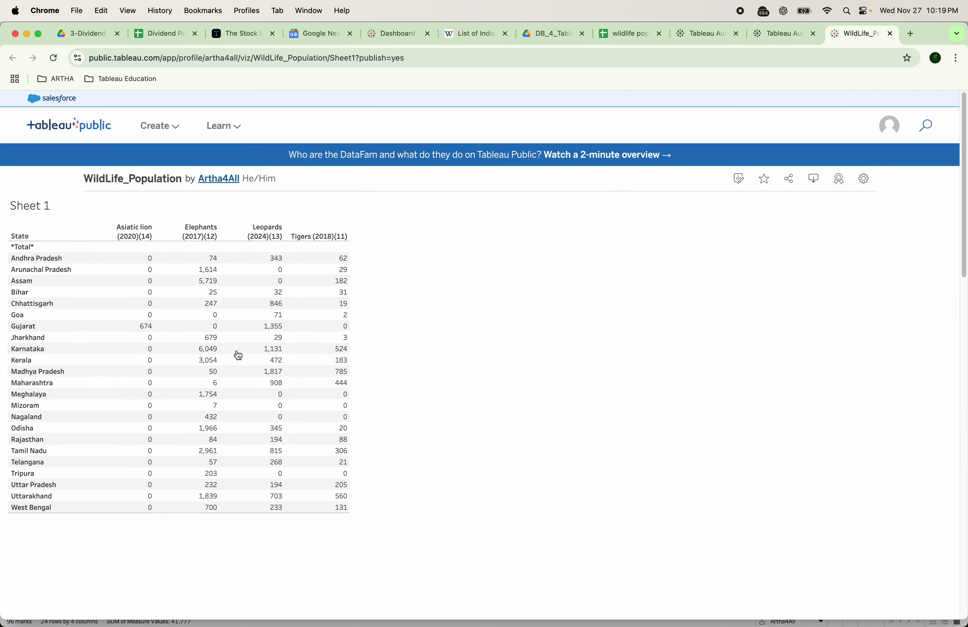
pyautogui.scroll(-6, 237, 351)
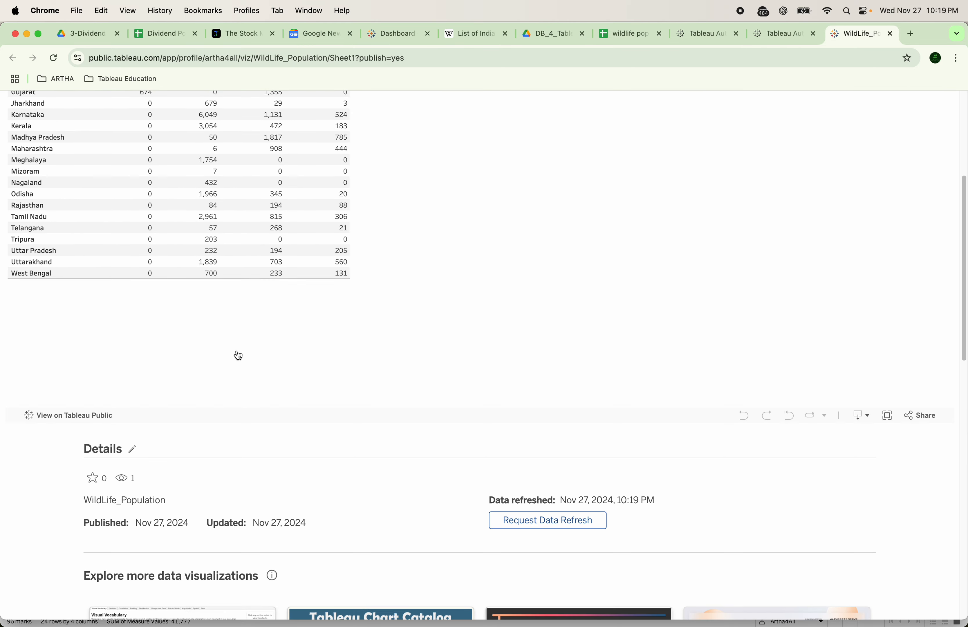
pyautogui.click(539, 522)
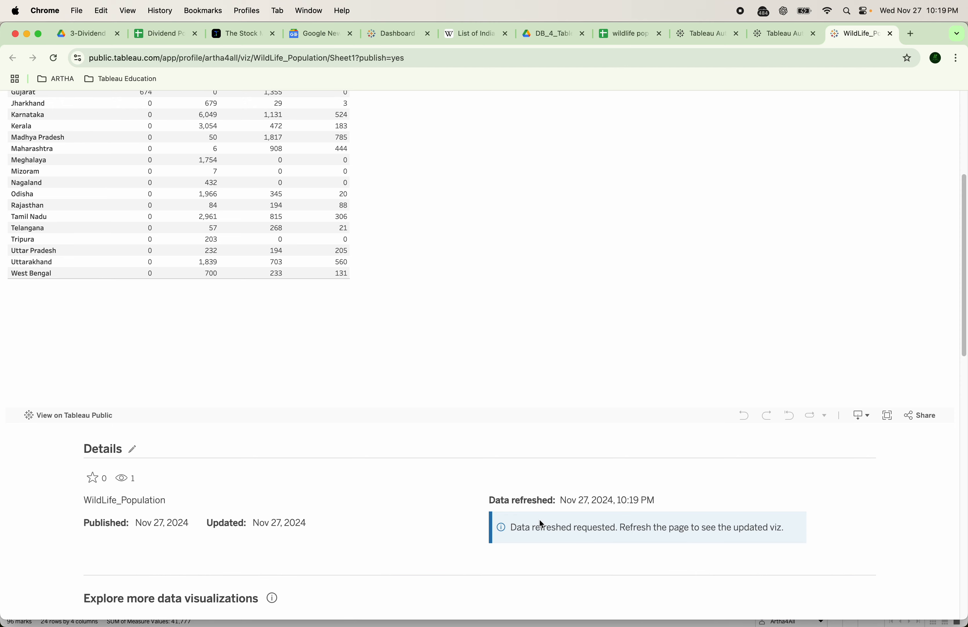
pyautogui.scroll(-5, 459, 456)
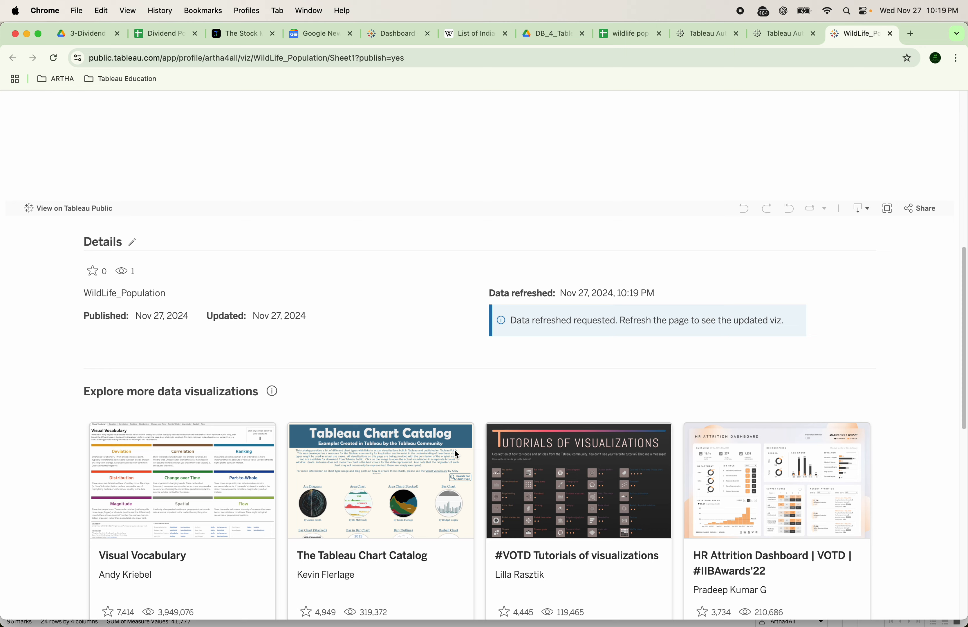
pyautogui.scroll(10, 454, 454)
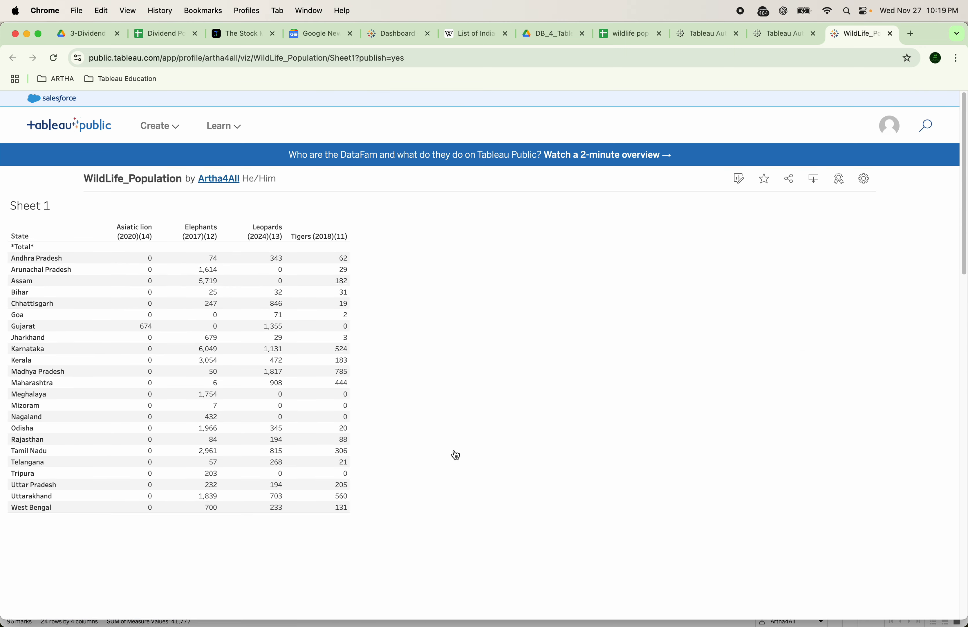